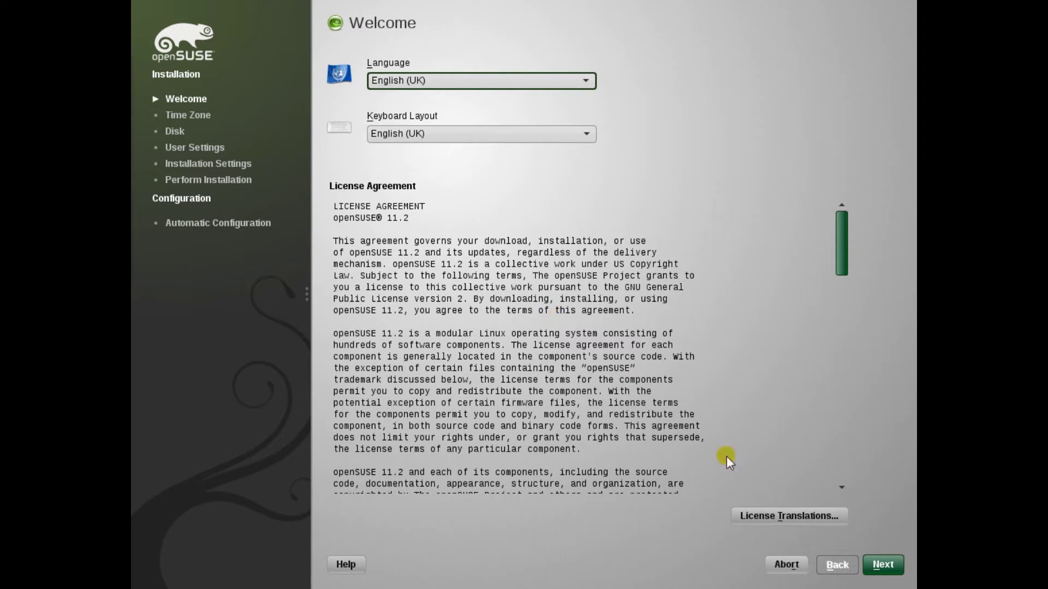
Keep the UK time zone but set the hardware clock to local time instead of UTC
left_click(869, 565)
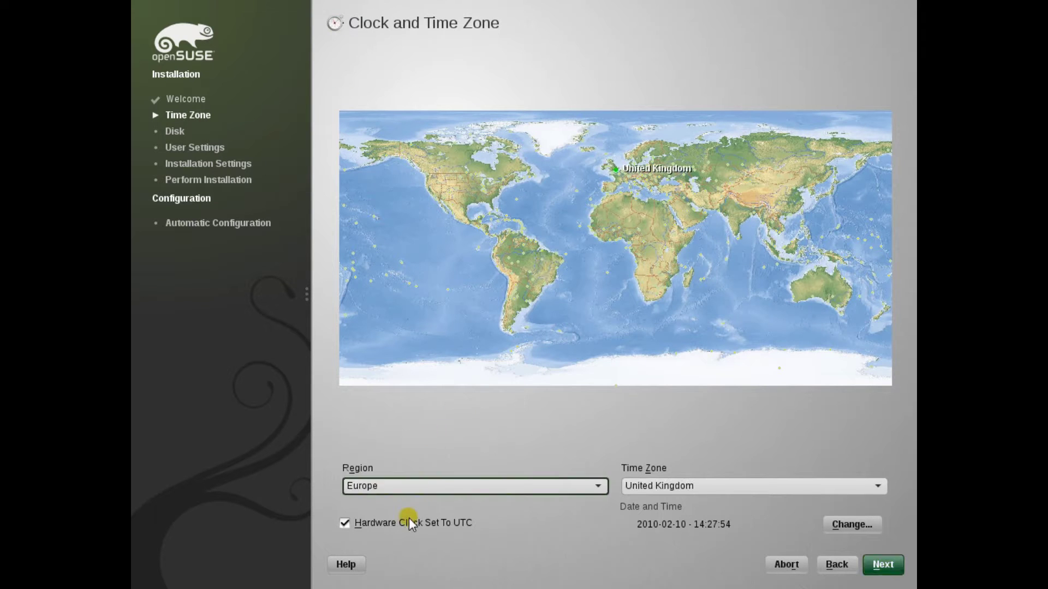
left_click(436, 524)
left_click(865, 563)
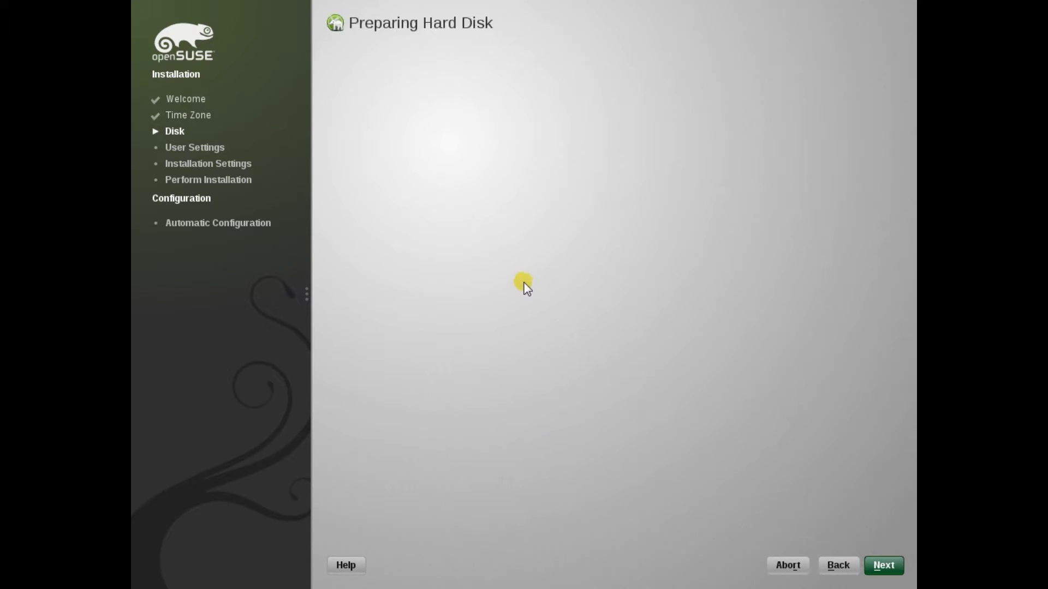
Use the whole 8 GB disk with only swap and root, no separate home partition
left_click(881, 562)
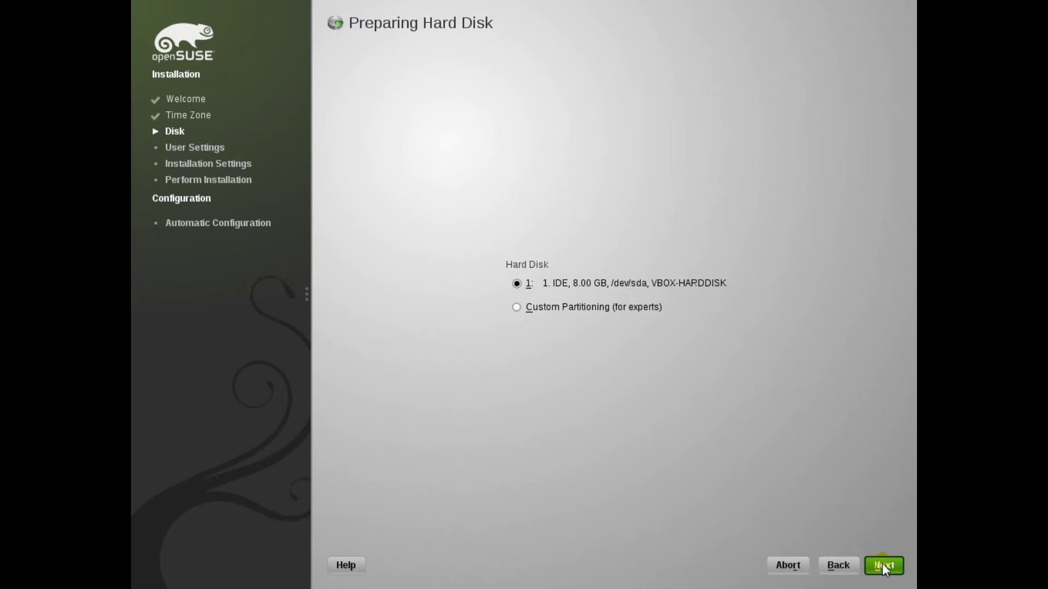
left_click(643, 324)
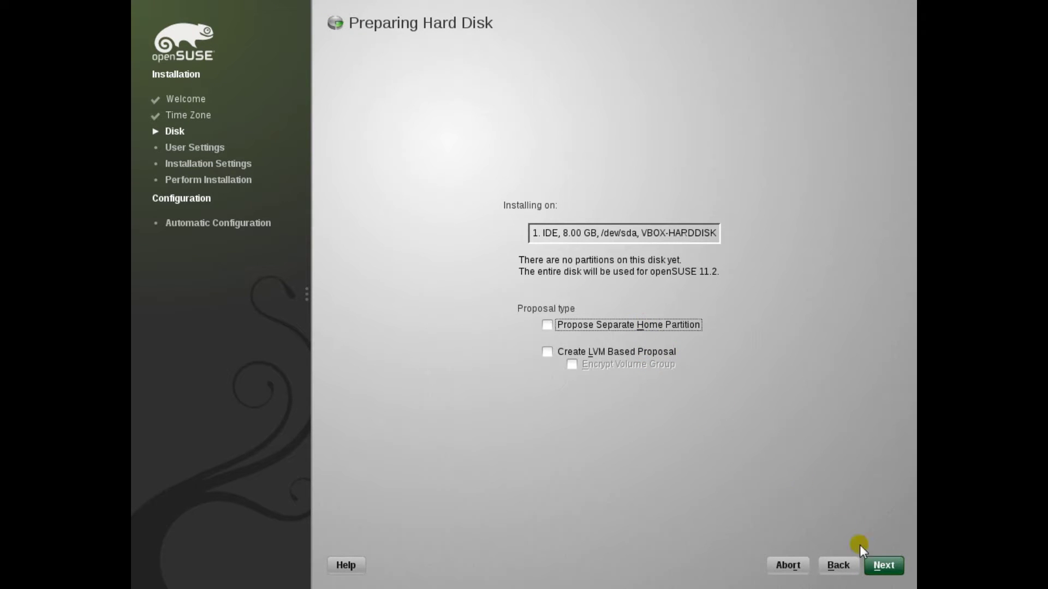
left_click(881, 565)
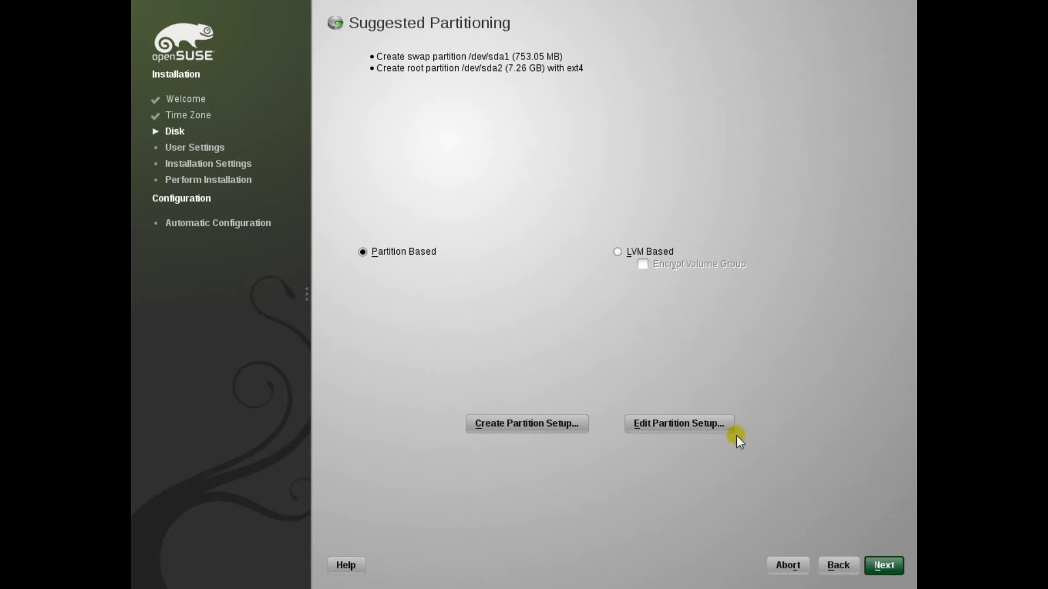
Change /dev/sda2 from Ext4 to JFS in the partition editor, accepting the unsupported-filesystem warning
left_click(678, 424)
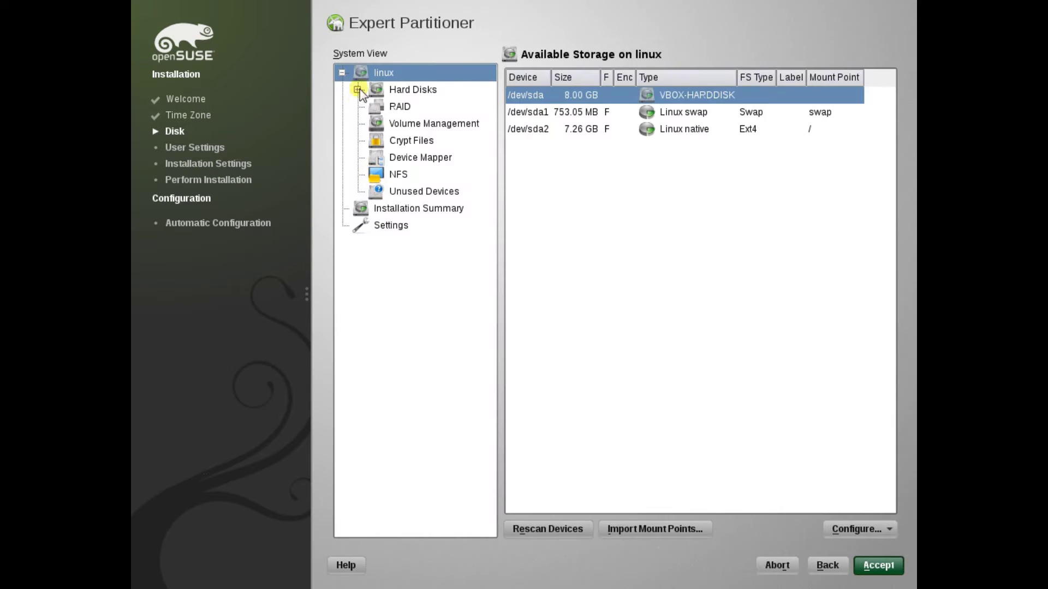
left_click(358, 90)
left_click(382, 103)
left_click(373, 103)
left_click(409, 127)
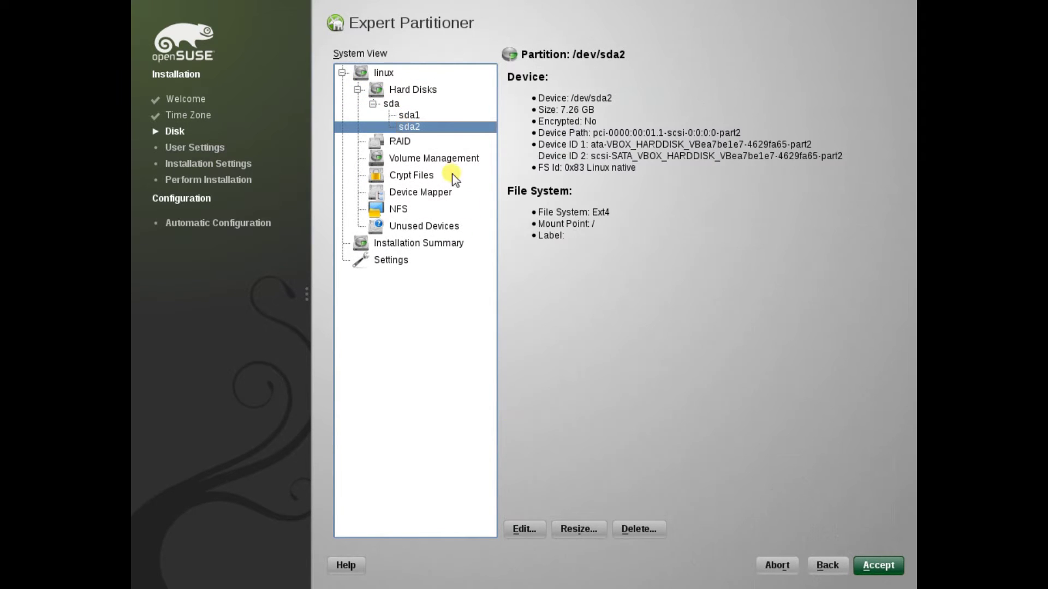
left_click(525, 529)
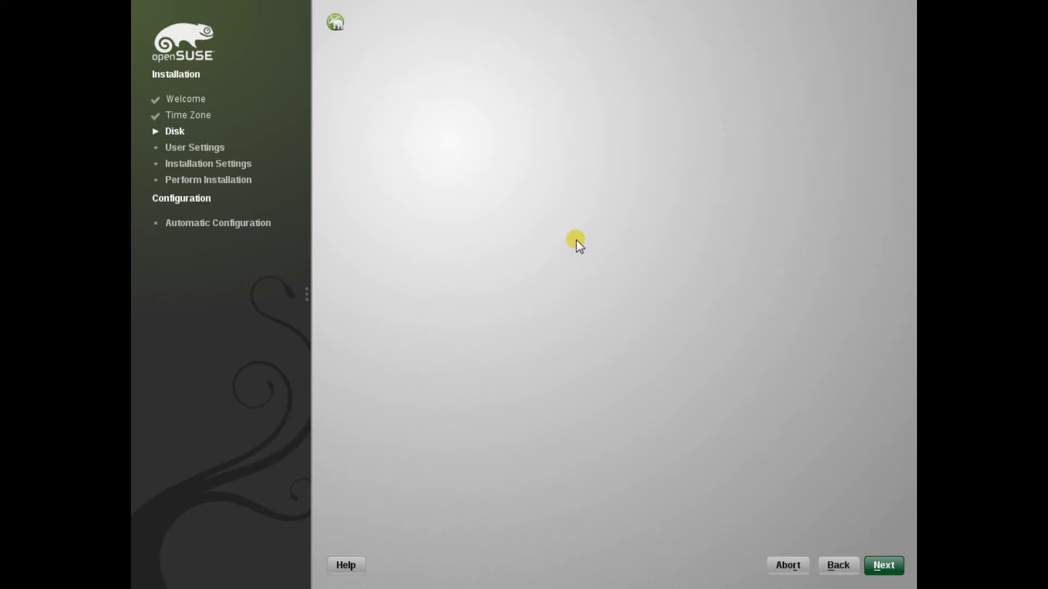
left_click(607, 191)
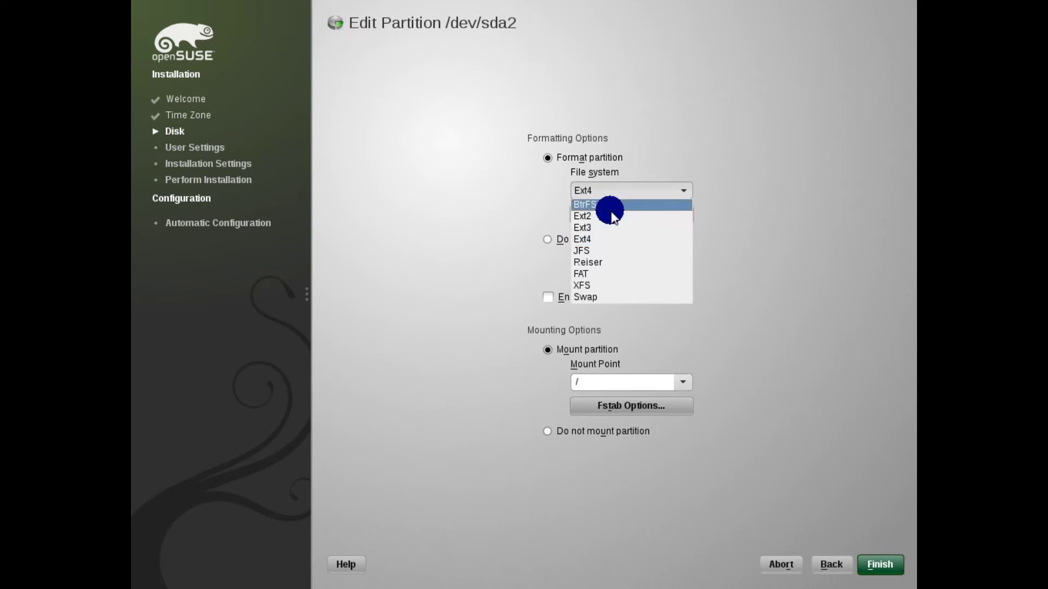
left_click(603, 250)
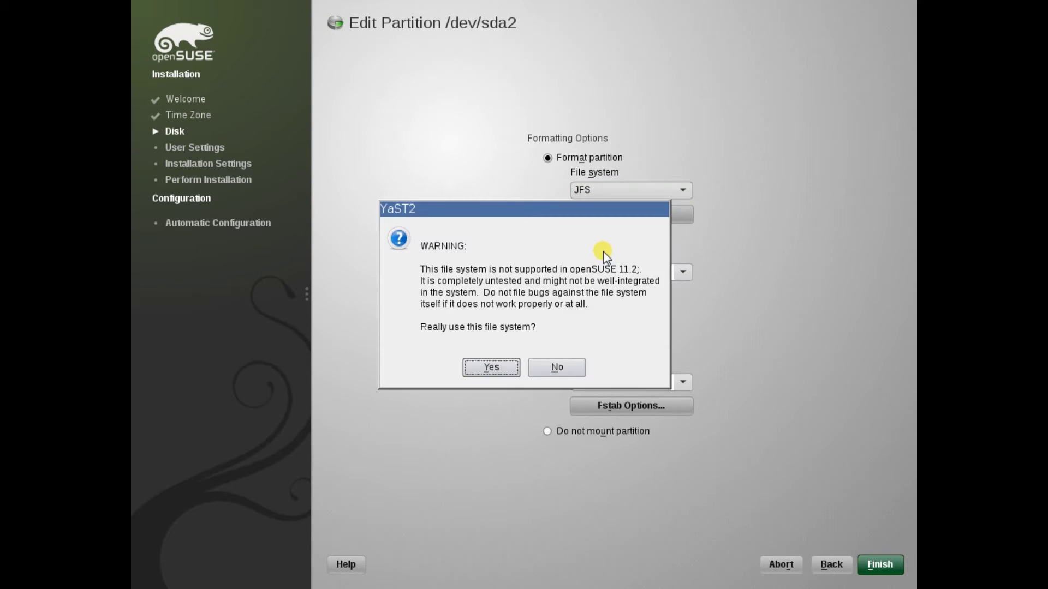
left_click(494, 367)
left_click(880, 564)
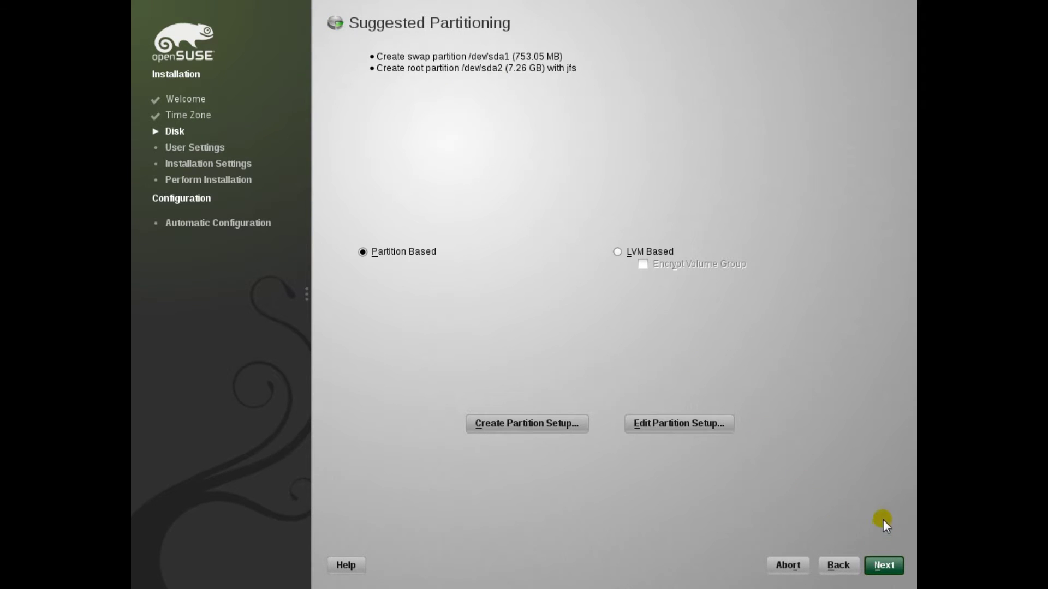
Enter the user's full name, username, and password with its confirmation
left_click(878, 565)
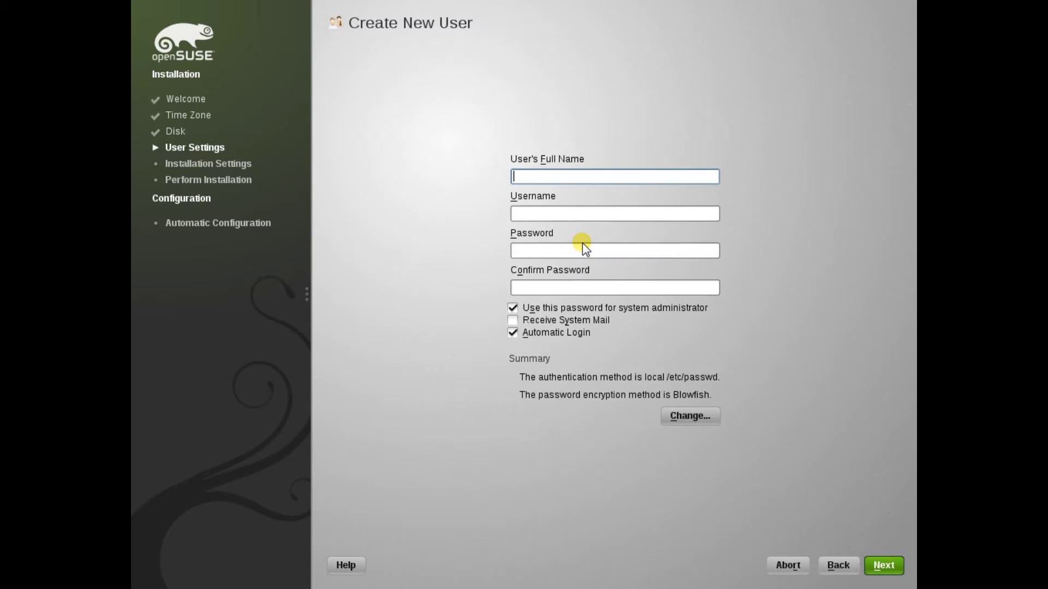
type("Techsnap")
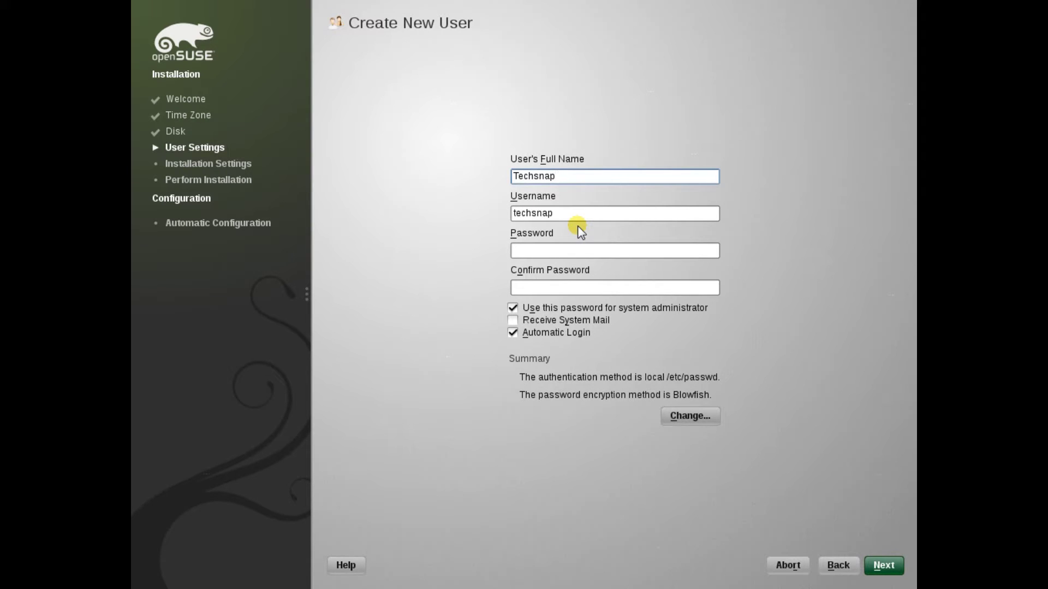
key("Tab")
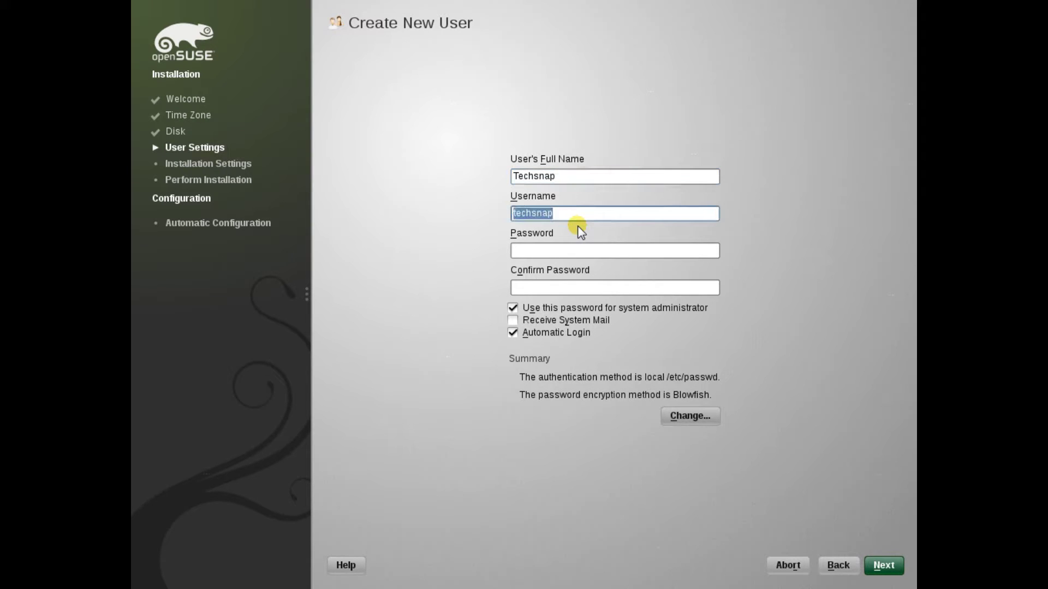
type("Techsnap")
left_click(565, 253)
type("*********")
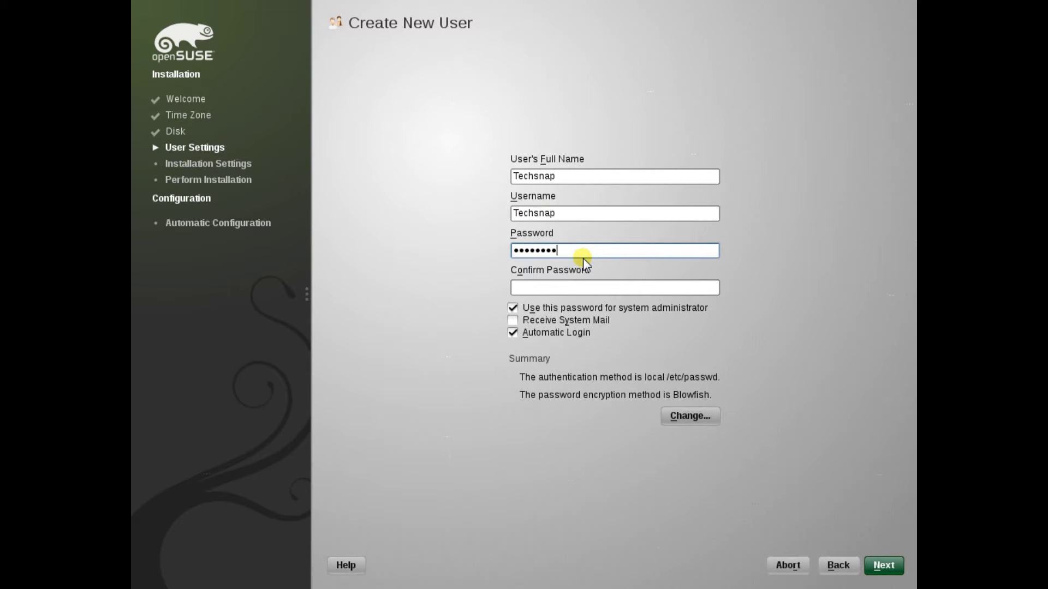
key("Tab")
type("*********")
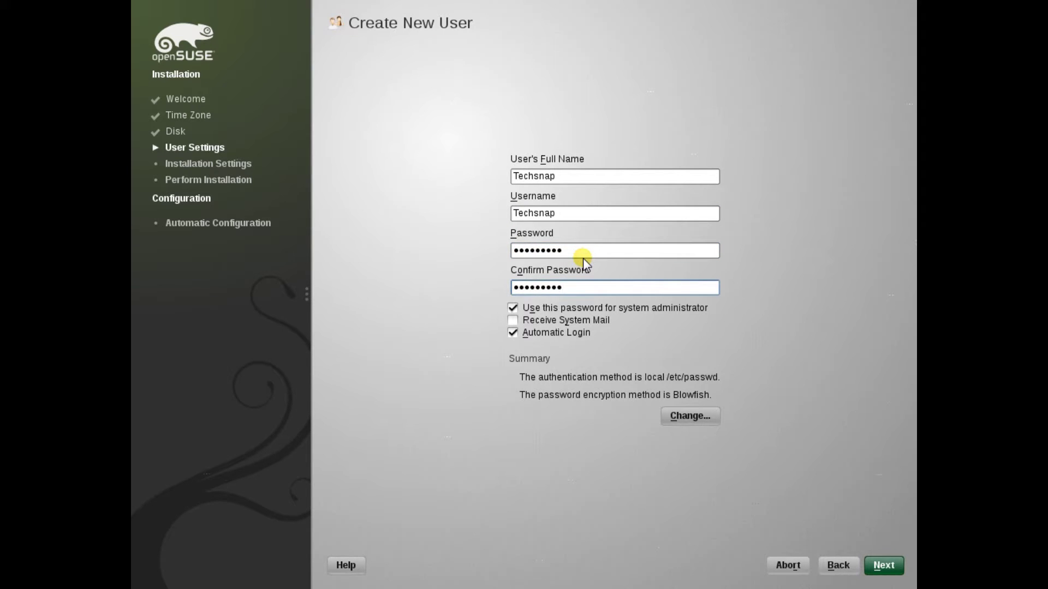
Disable automatic login and accept the lowercase-only password warning
left_click(559, 333)
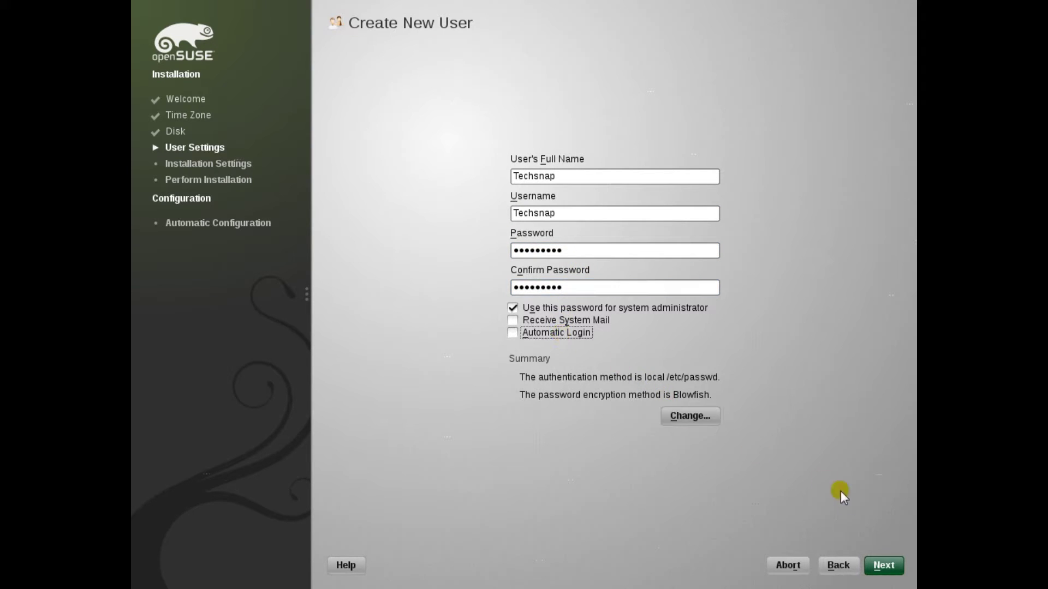
left_click(880, 566)
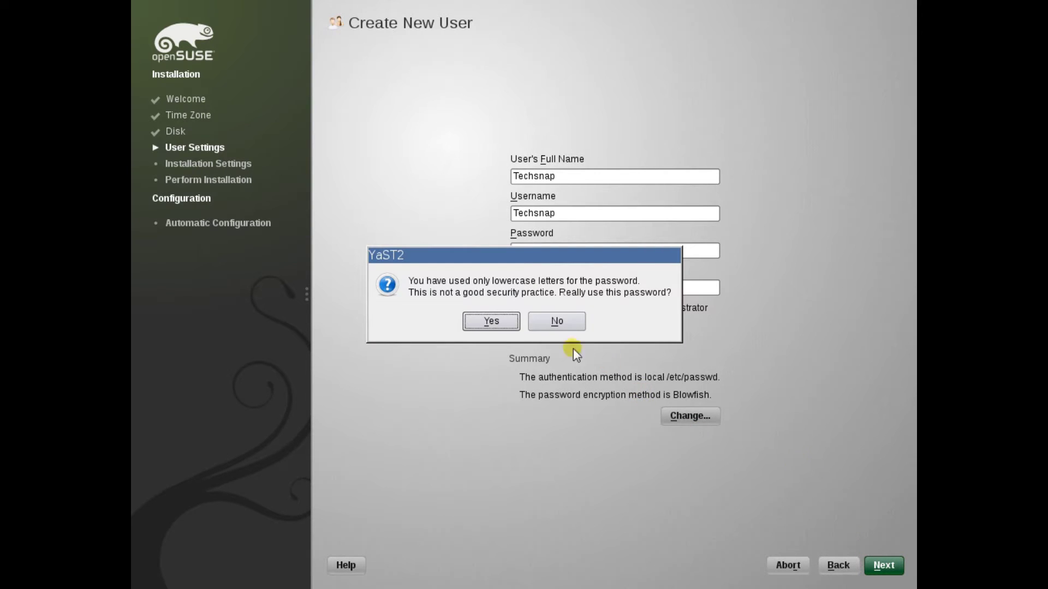
left_click(505, 326)
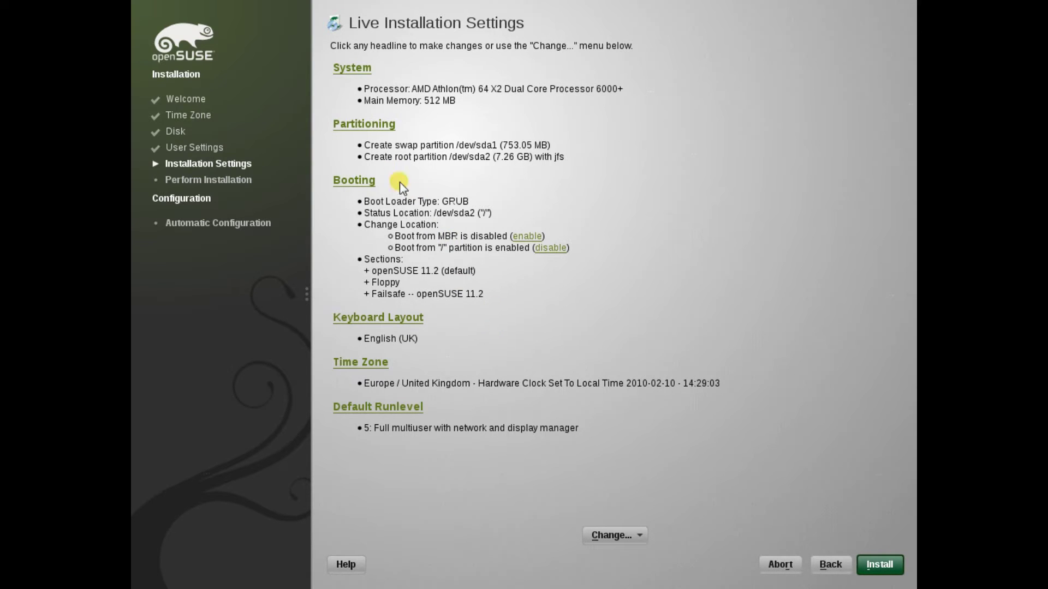
left_click(369, 183)
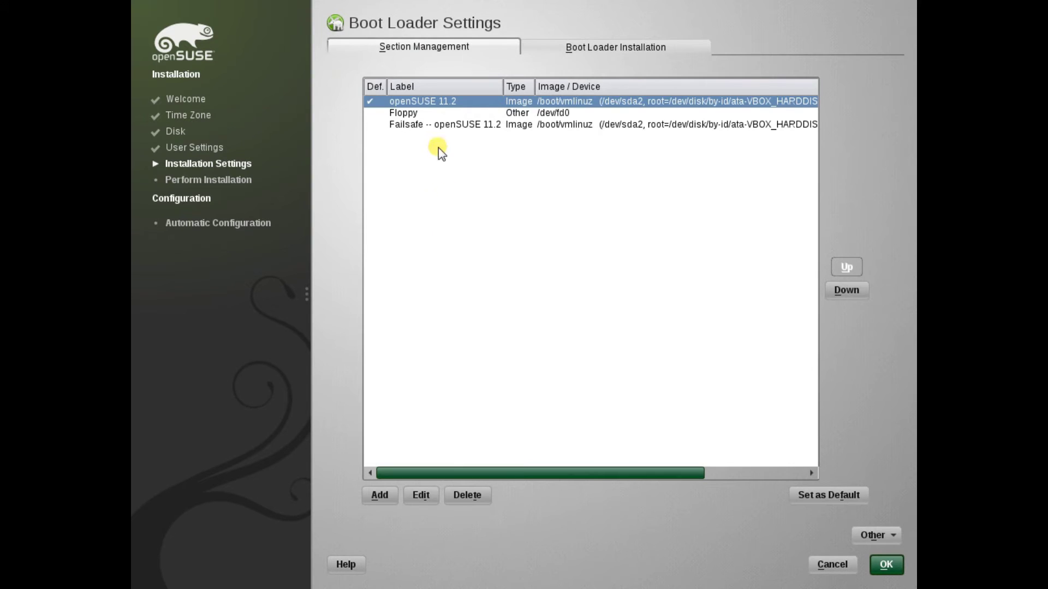
Remove the Floppy boot entry and lower the boot menu timeout from 8 to 6 seconds
left_click(421, 112)
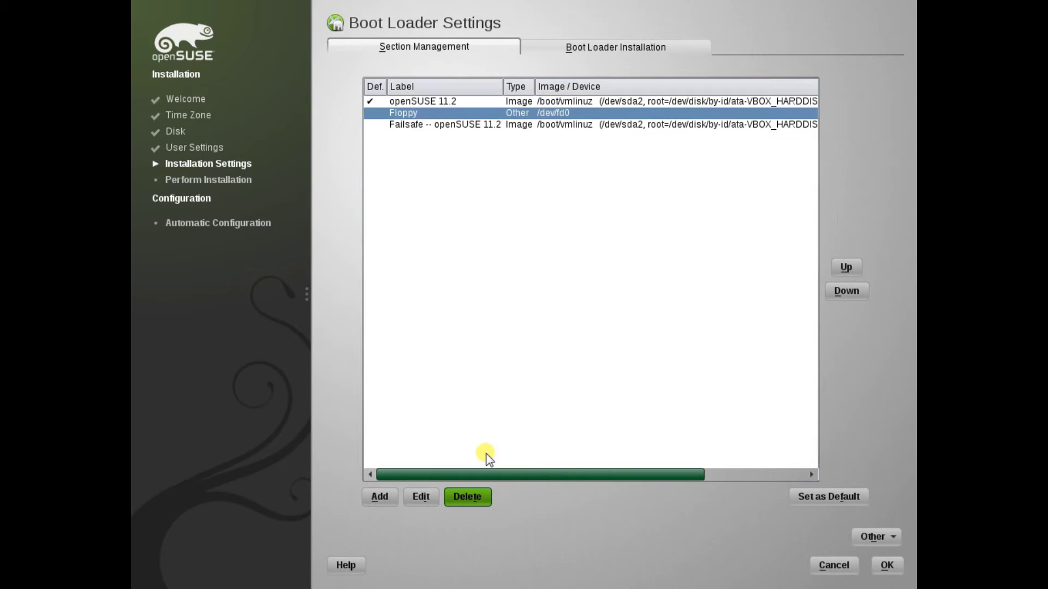
left_click(493, 313)
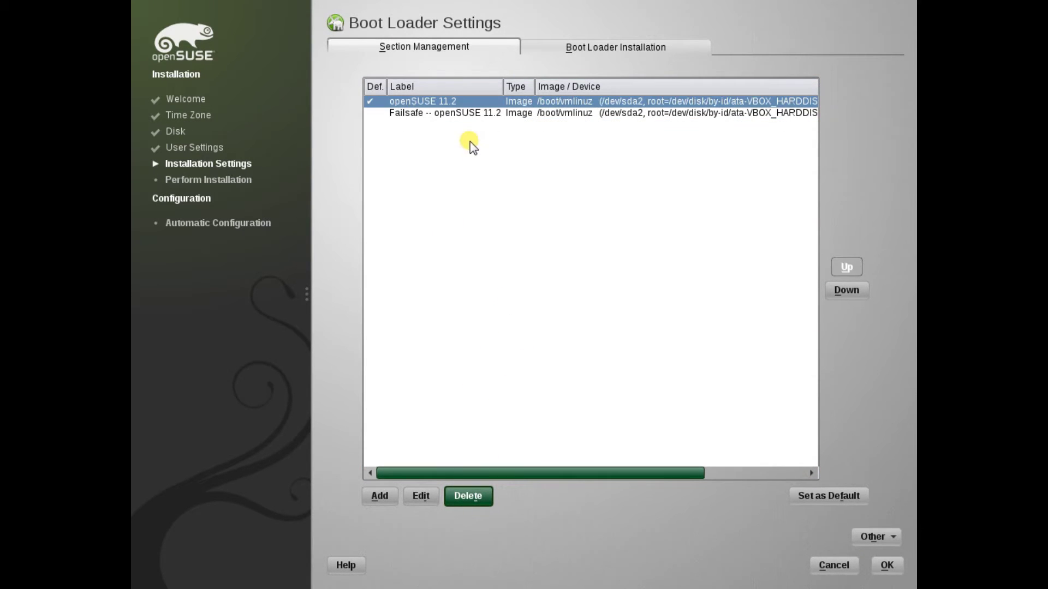
left_click(565, 53)
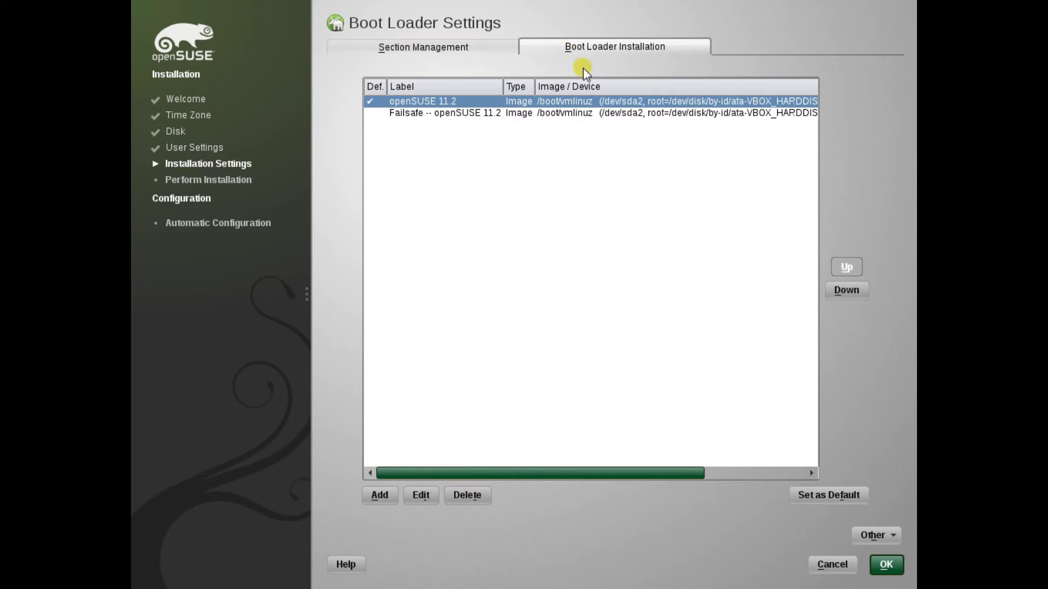
left_click(750, 173)
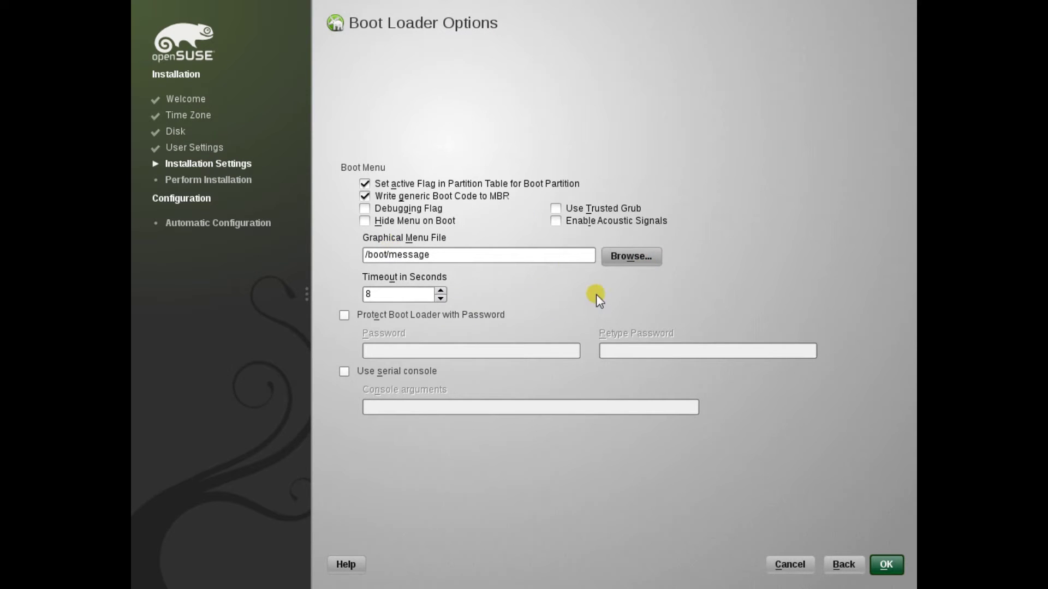
left_click(440, 299)
left_click(440, 299)
left_click(885, 565)
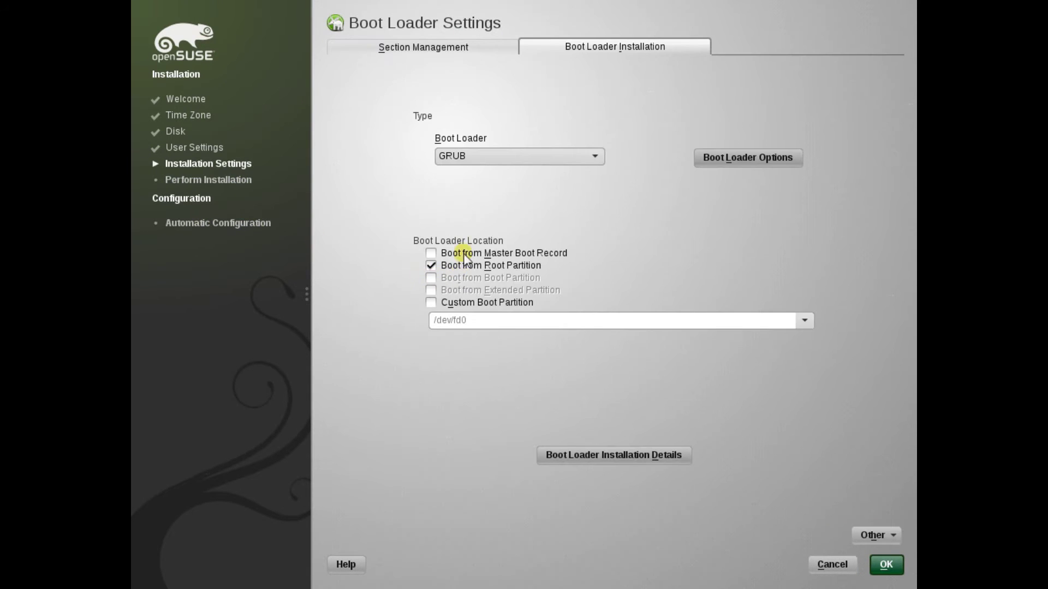
Apply the boot loader settings and start the installation
left_click(426, 48)
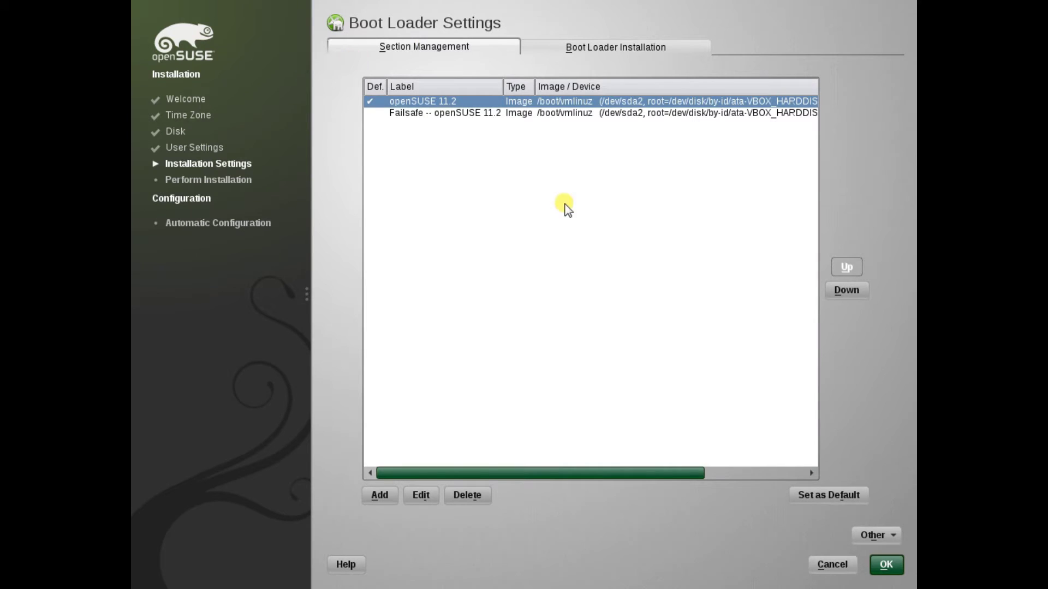
left_click(887, 571)
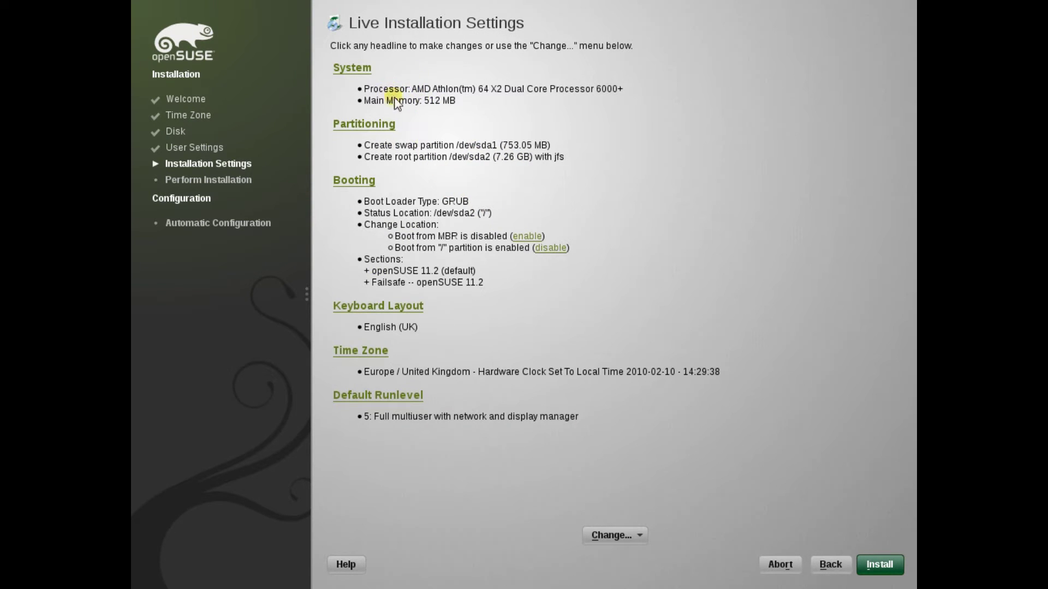
left_click(880, 568)
Confirm the installation and let it run until the new system's login screen appears
left_click(491, 438)
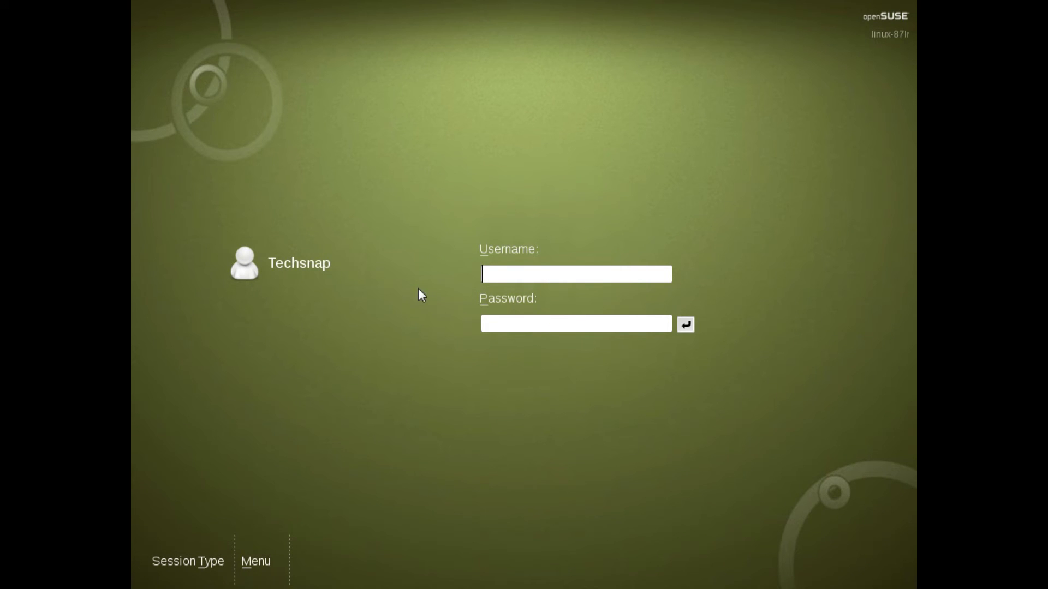
Log in as the new user with the account password and close the openSUSE welcome window
left_click(393, 277)
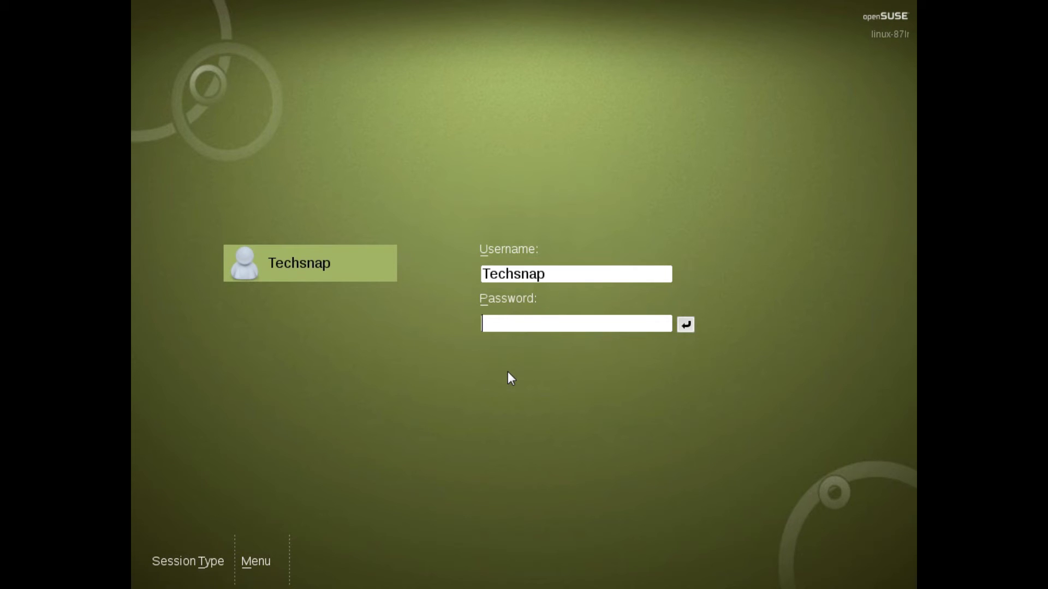
type("*********")
key("Return")
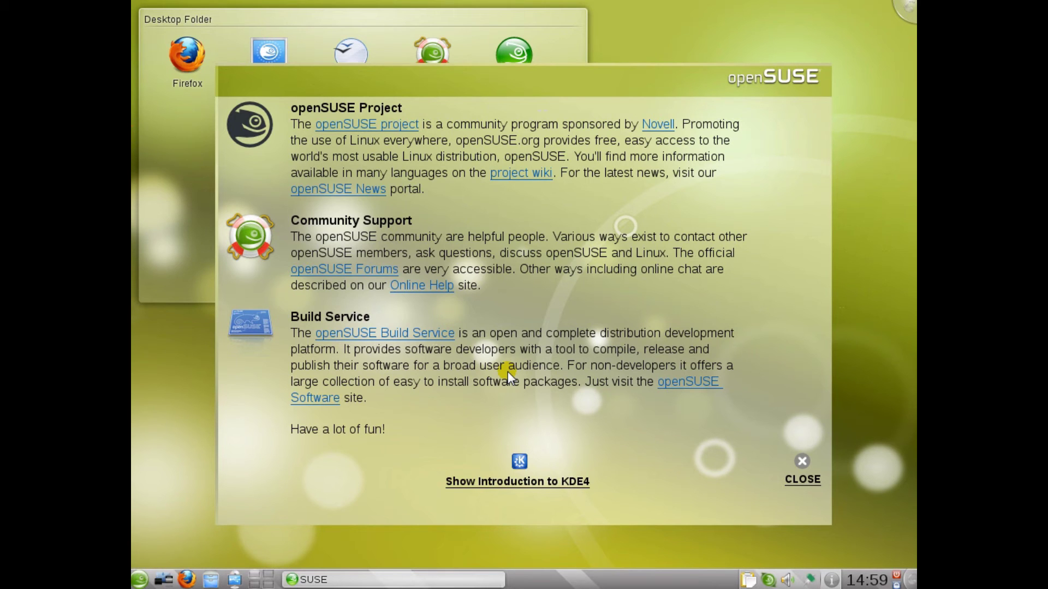
left_click(802, 480)
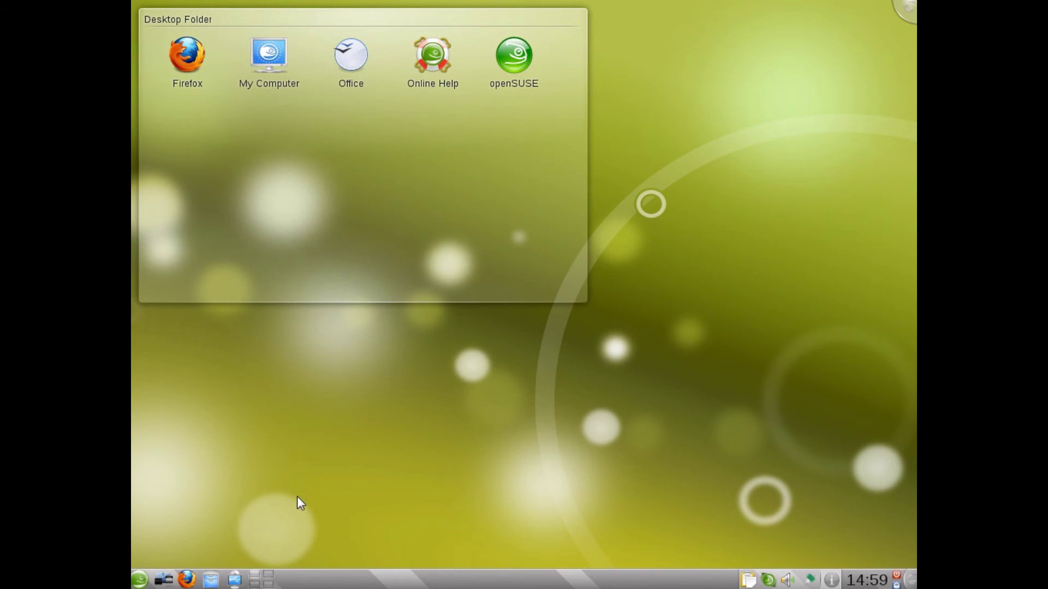
Launch Administrator Settings from the Kickoff menu's Applications > System category
left_click(142, 579)
left_click(217, 540)
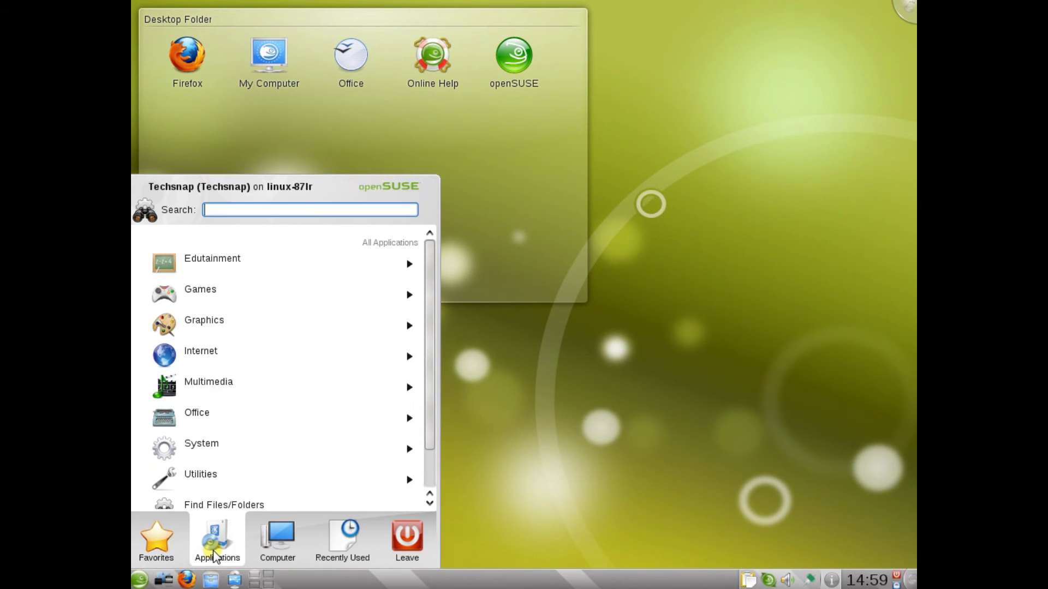
left_click(201, 438)
scroll(201, 440, "down", 3)
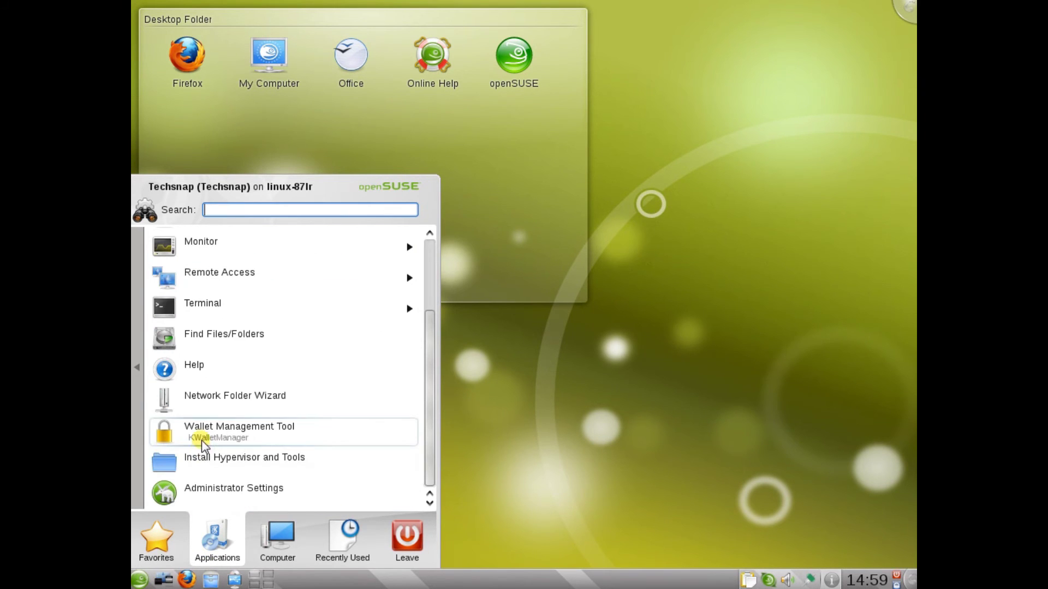
left_click(187, 489)
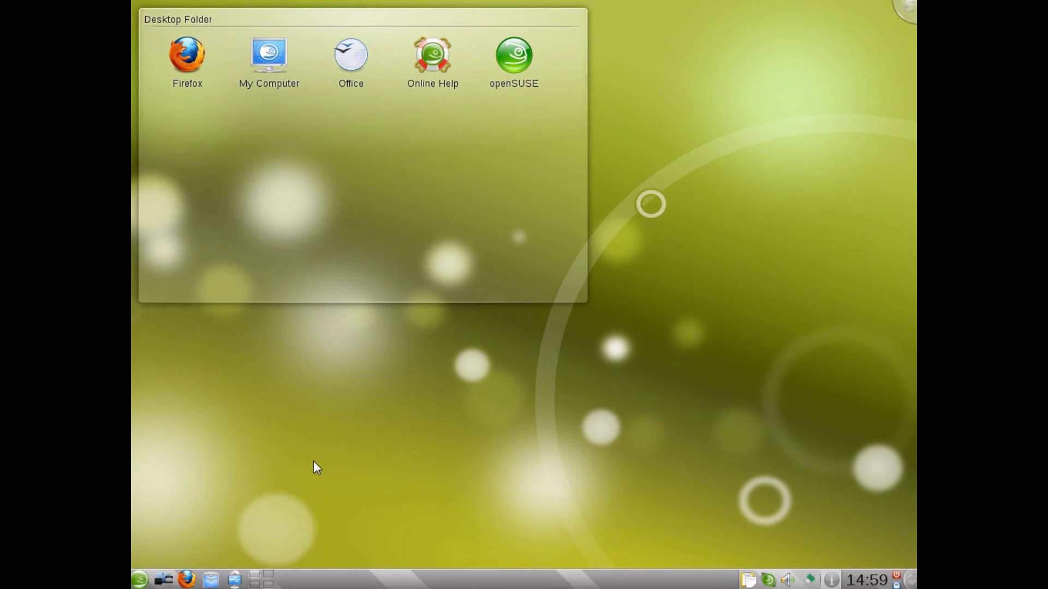
Authenticate with the root password, then start Network Settings under Network Devices
left_click(431, 324)
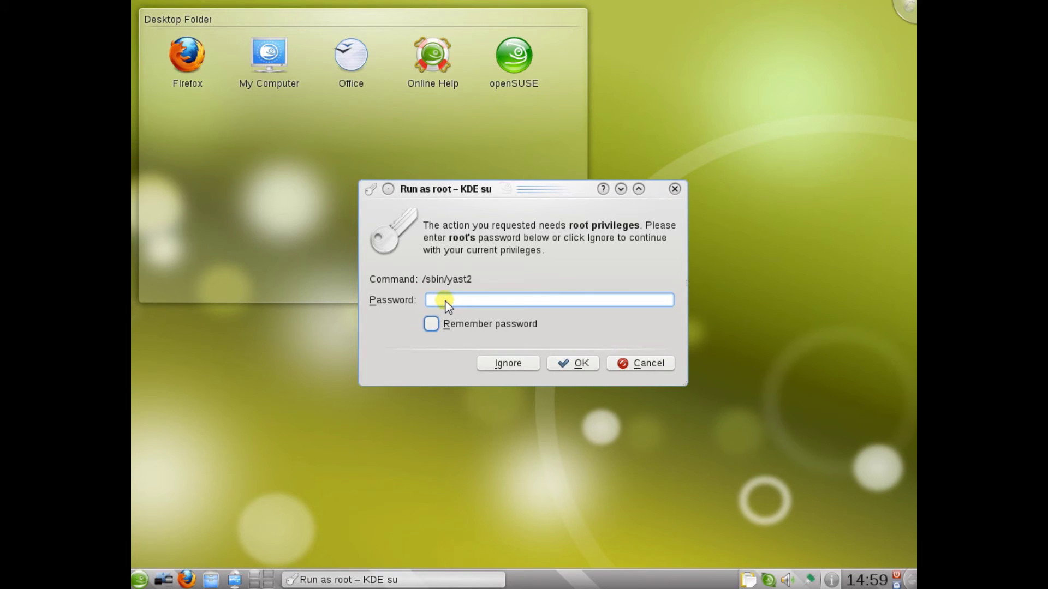
left_click(439, 301)
type("*********")
key("Return")
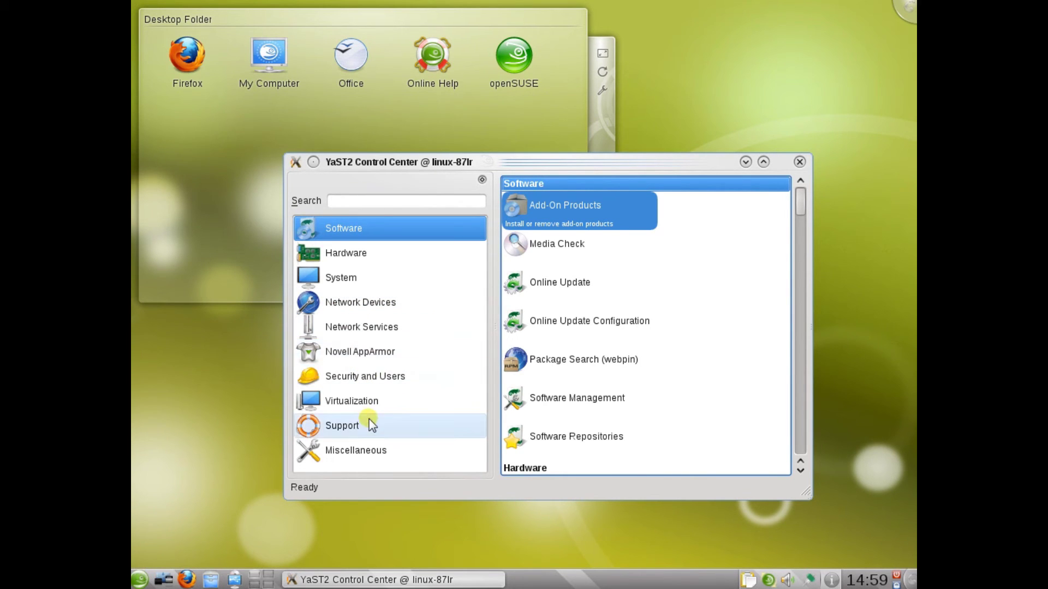
left_click(384, 306)
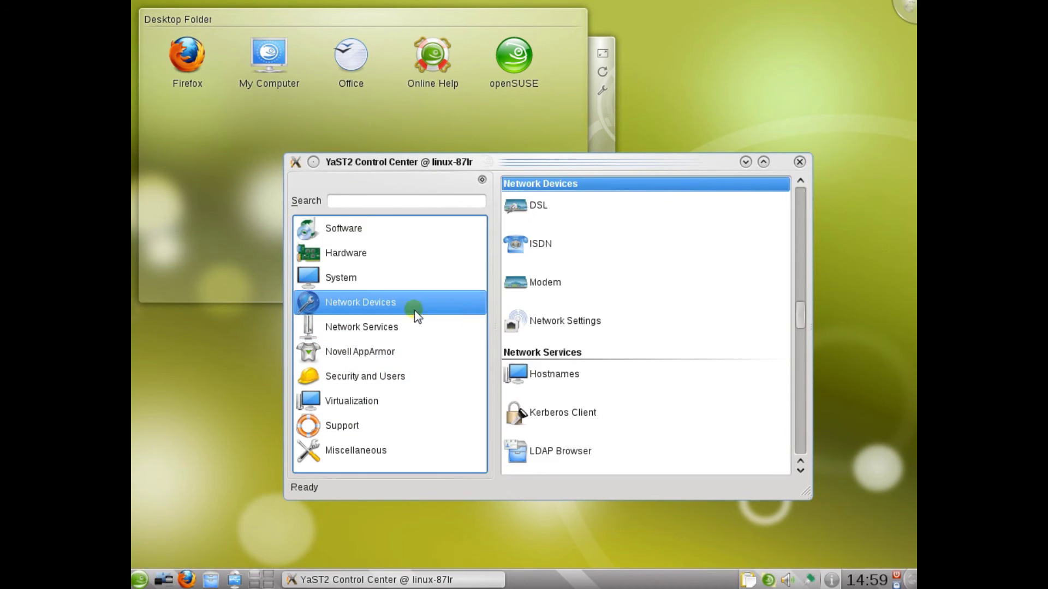
left_click(532, 322)
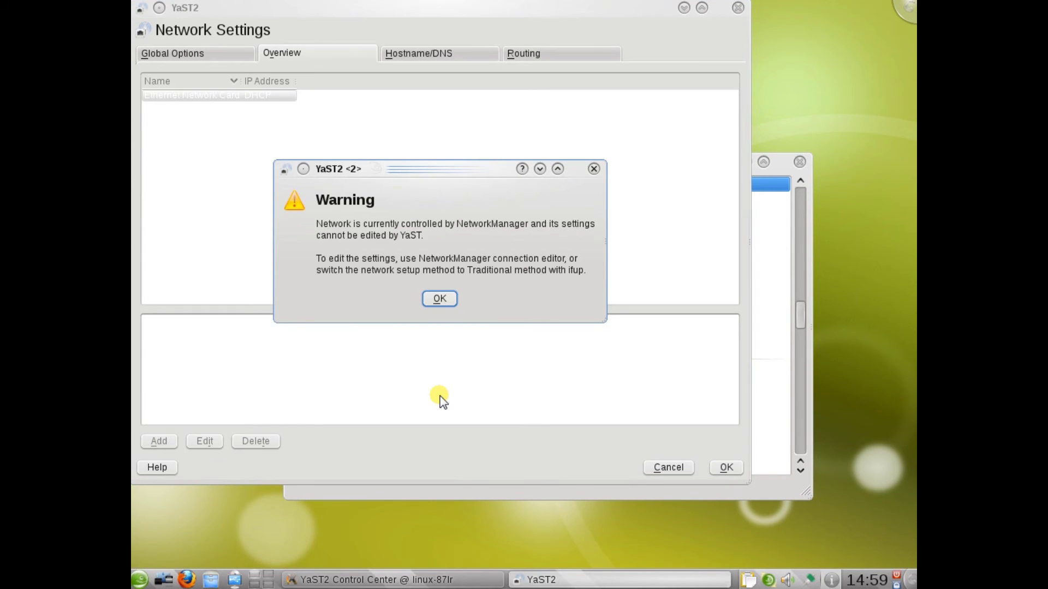
Switch networking to the traditional ifup method and disable IPv6
left_click(446, 303)
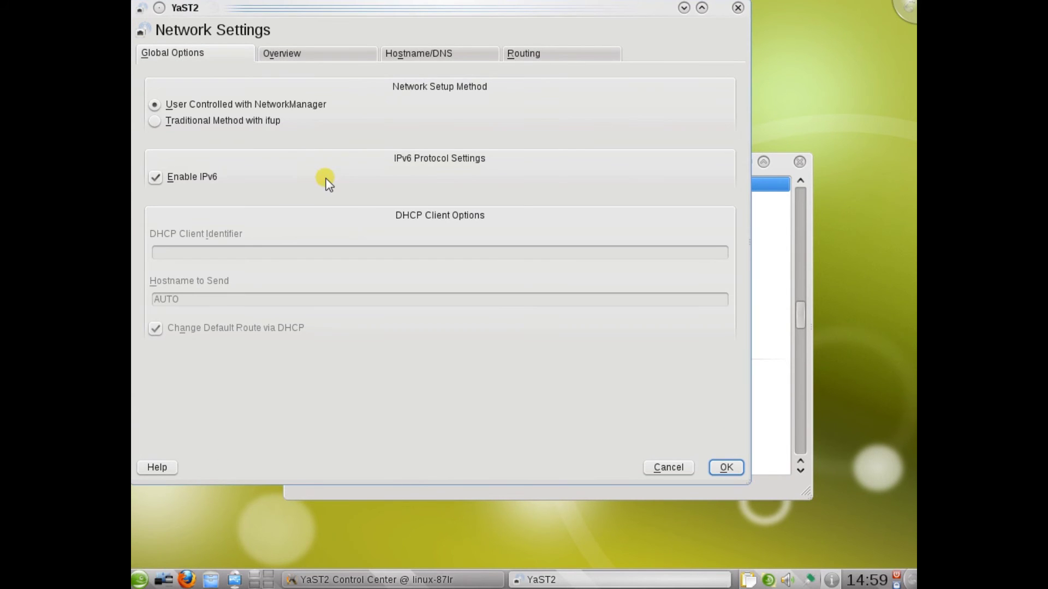
left_click(246, 121)
left_click(188, 173)
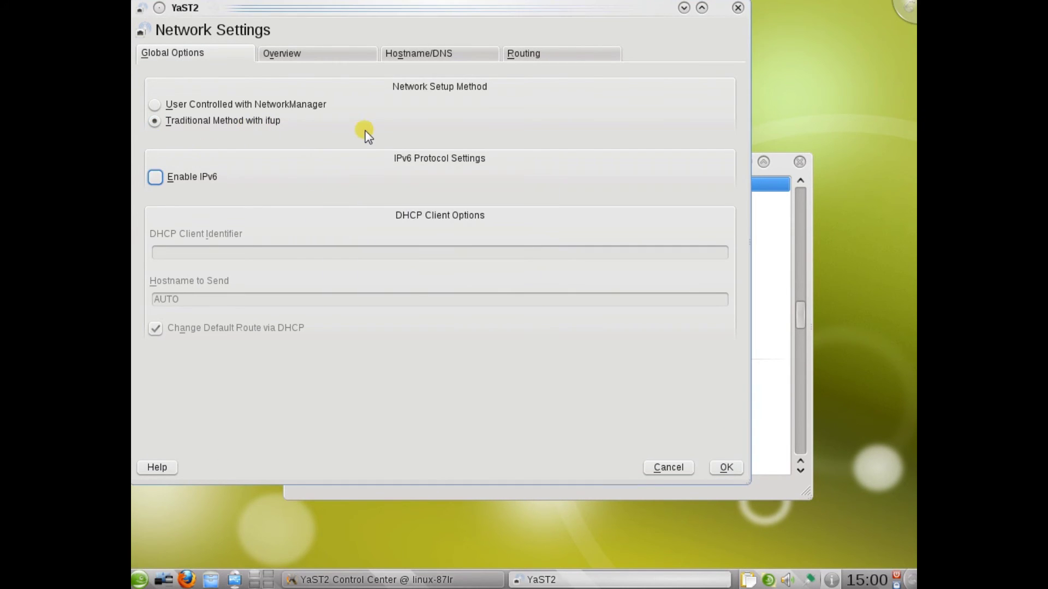
Set the hostname to VBOX, clear the domain name, and save the configuration
left_click(397, 55)
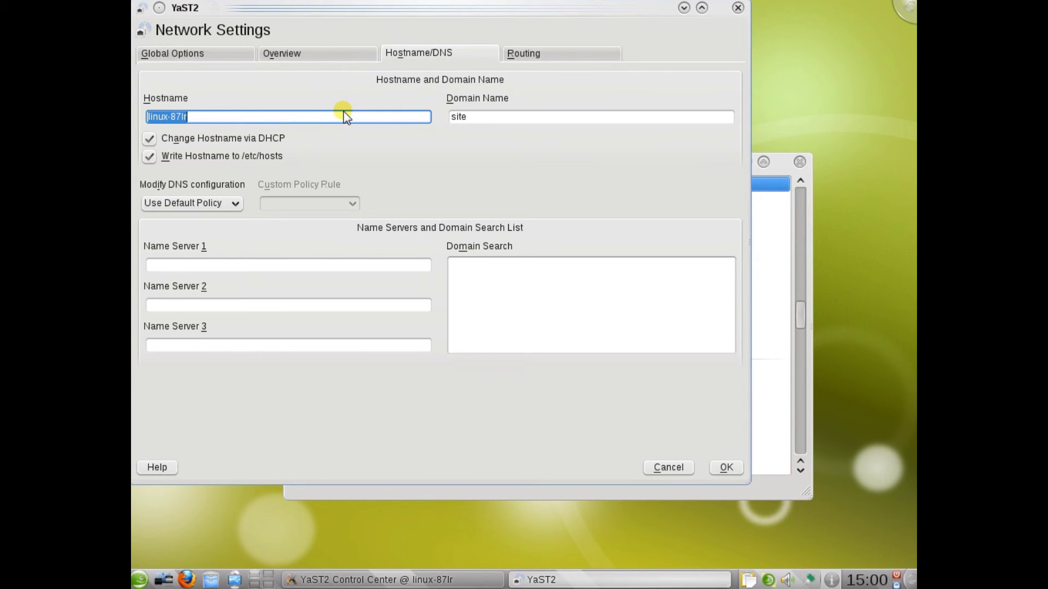
type("VBOX")
key("Tab")
key("BackSpace")
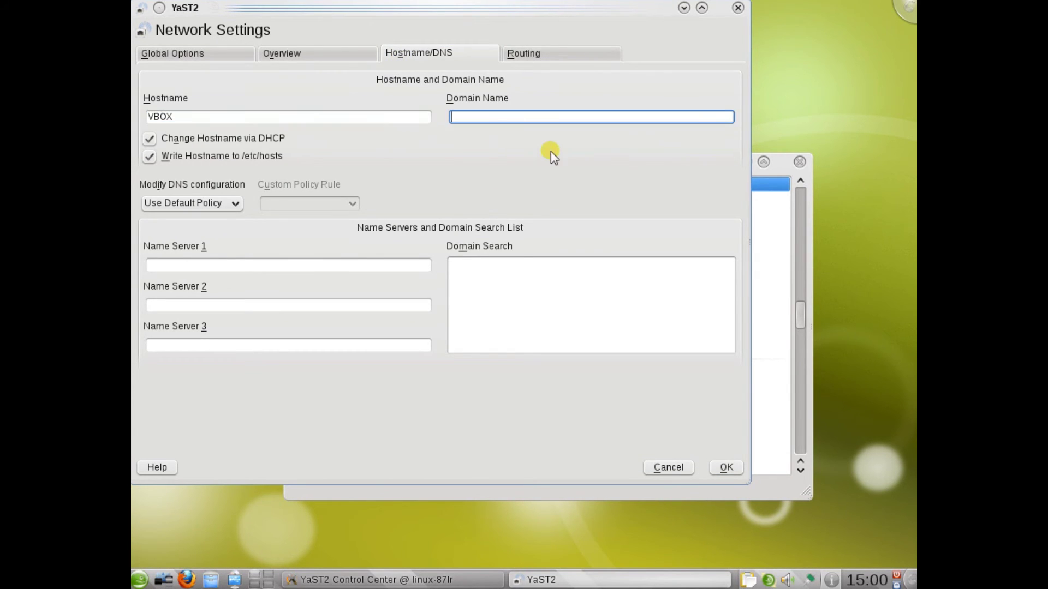
left_click(726, 467)
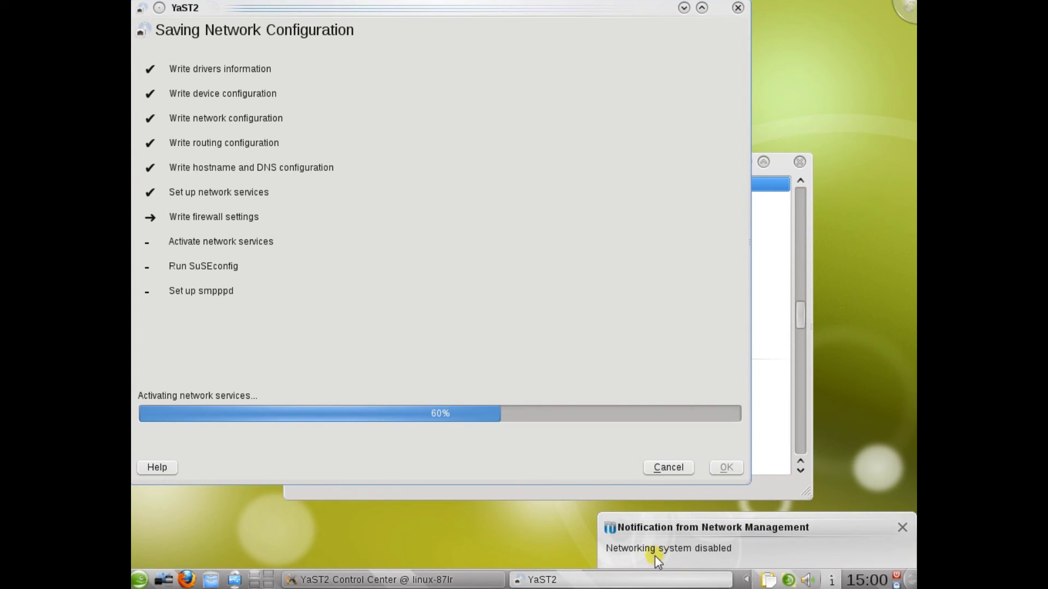
Close the networking-disabled notification once the network configuration finishes saving
left_click(709, 548)
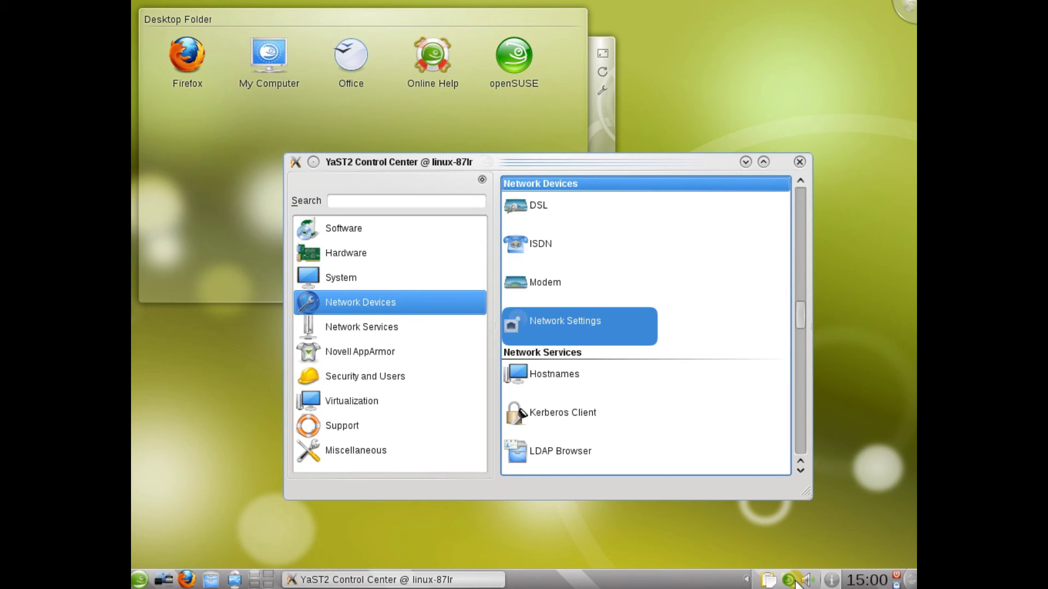
Start Software Management from the Software category and let the Software Manager load its repositories
mouse_move(792, 586)
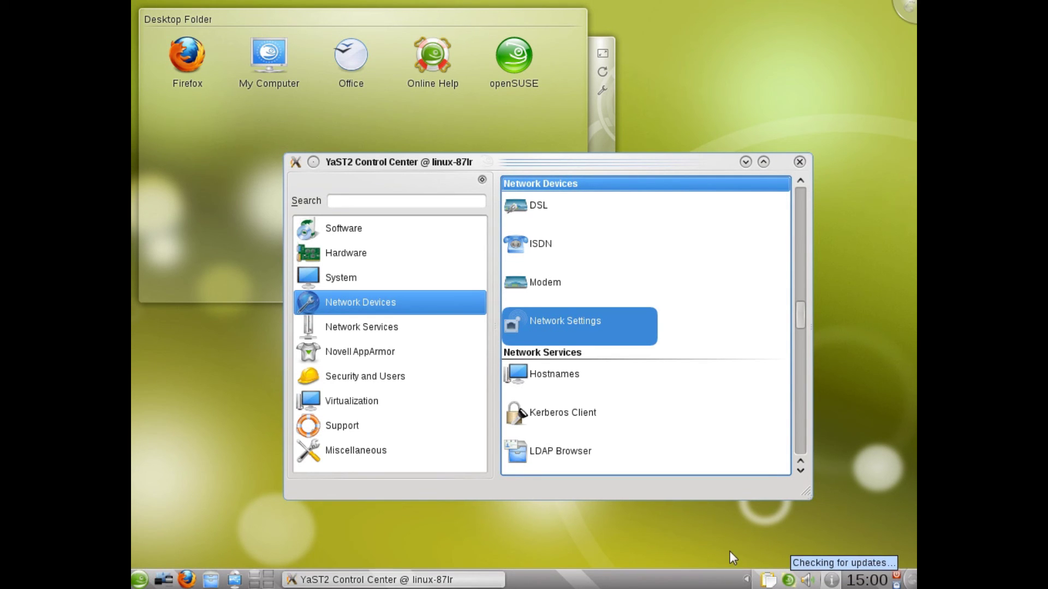
left_click(397, 227)
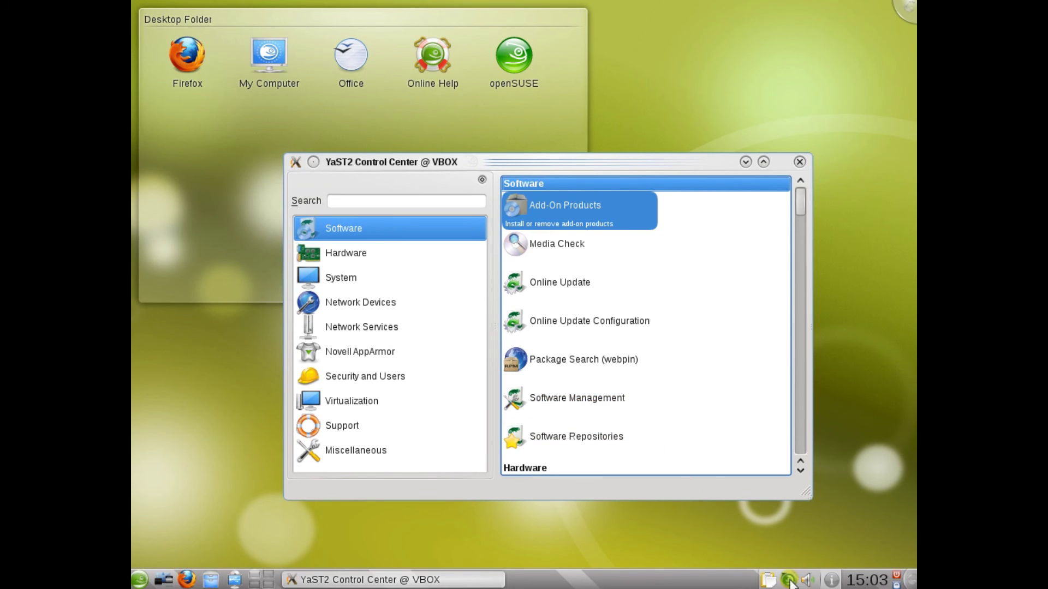
left_click(561, 403)
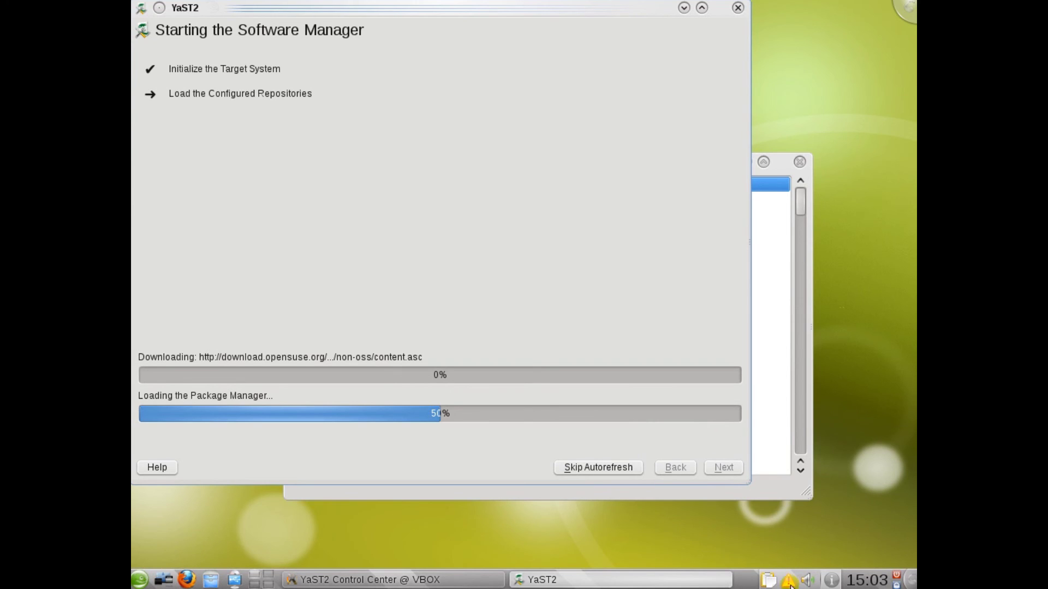
mouse_move(789, 583)
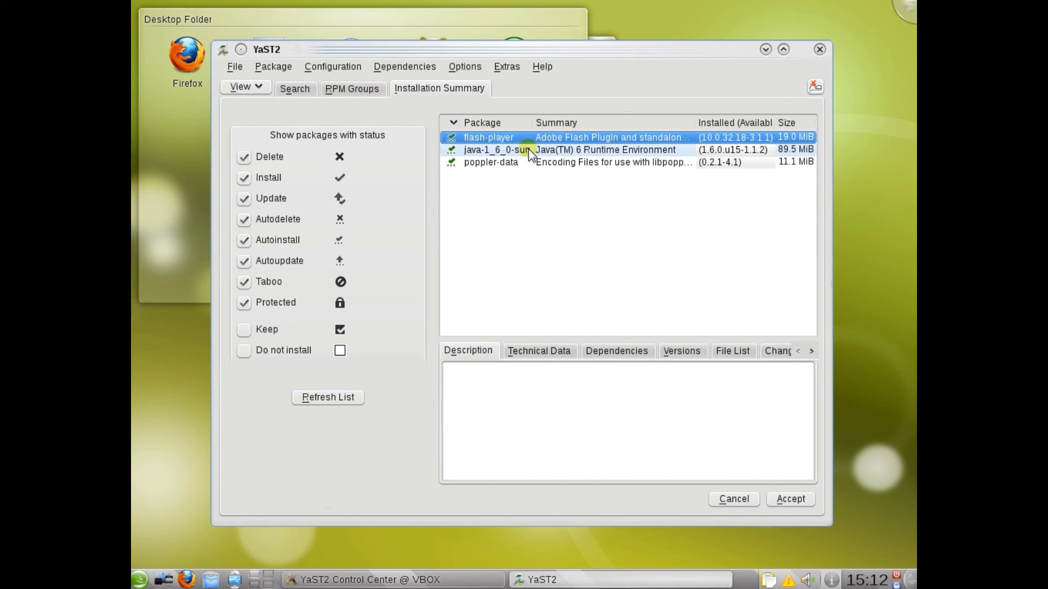
Check flash-player's available actions, then list Keep-status packages in the Installation Summary
right_click(580, 139)
left_click(535, 192)
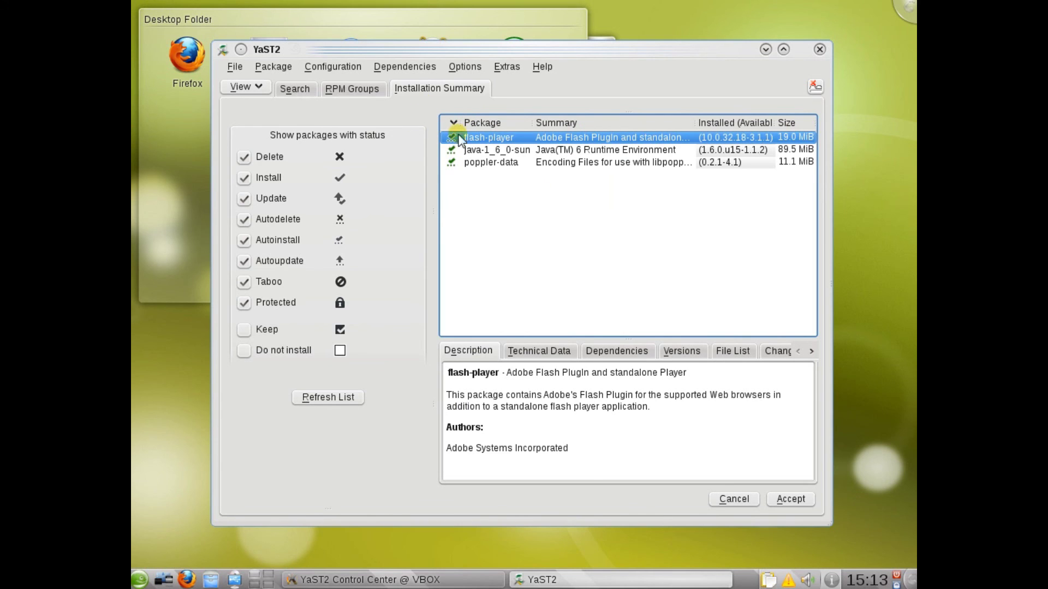
left_click(312, 92)
left_click(465, 93)
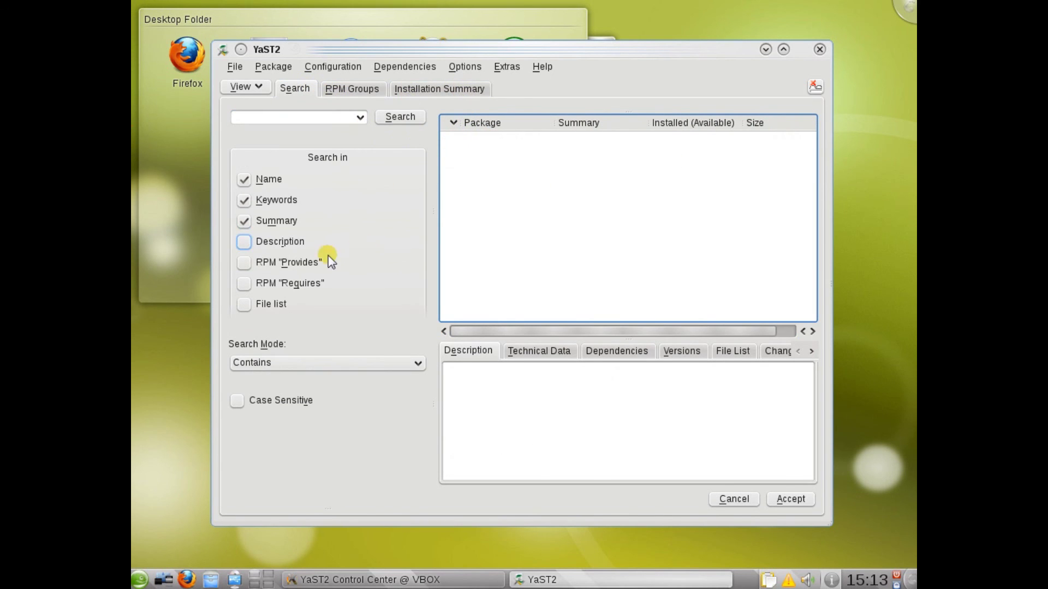
left_click(244, 329)
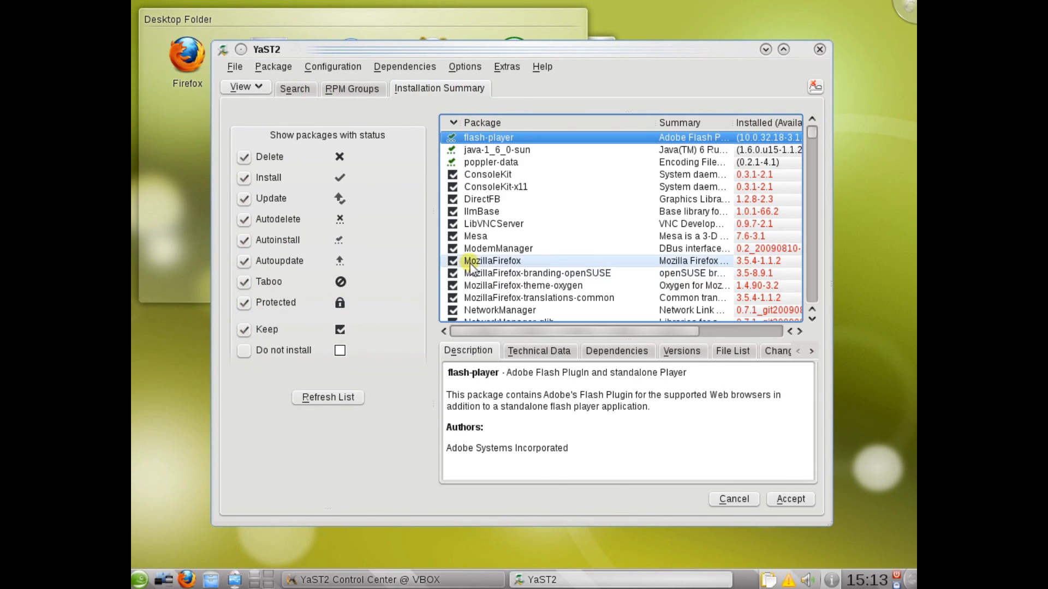
scroll(491, 272, "down", 8)
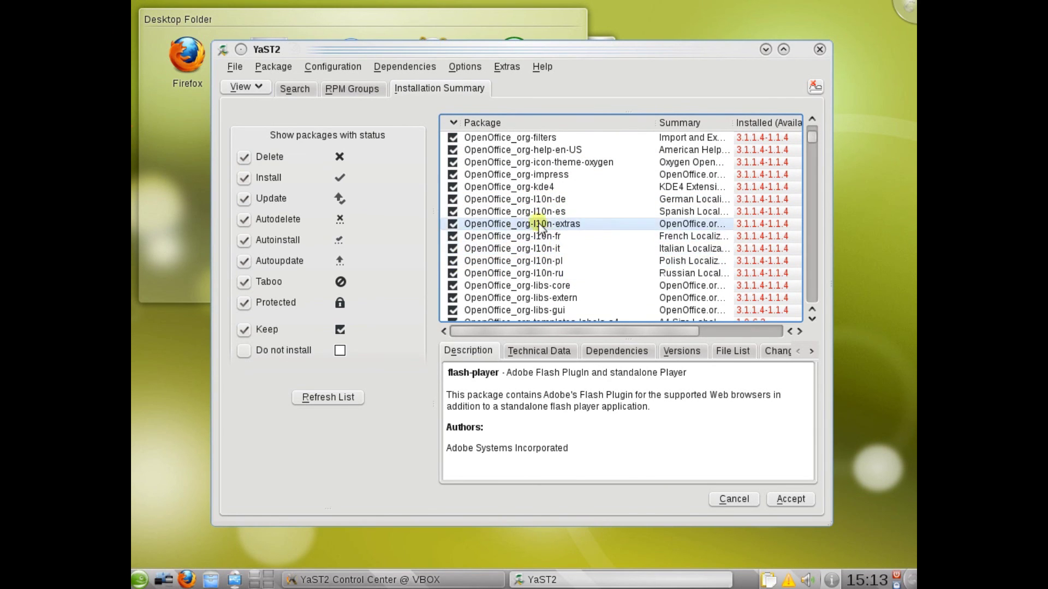
Mark the OpenOffice_org-l10n-it package for deletion, leaving OpenOffice_org-l10n-de unchanged
right_click(525, 250)
left_click(552, 278)
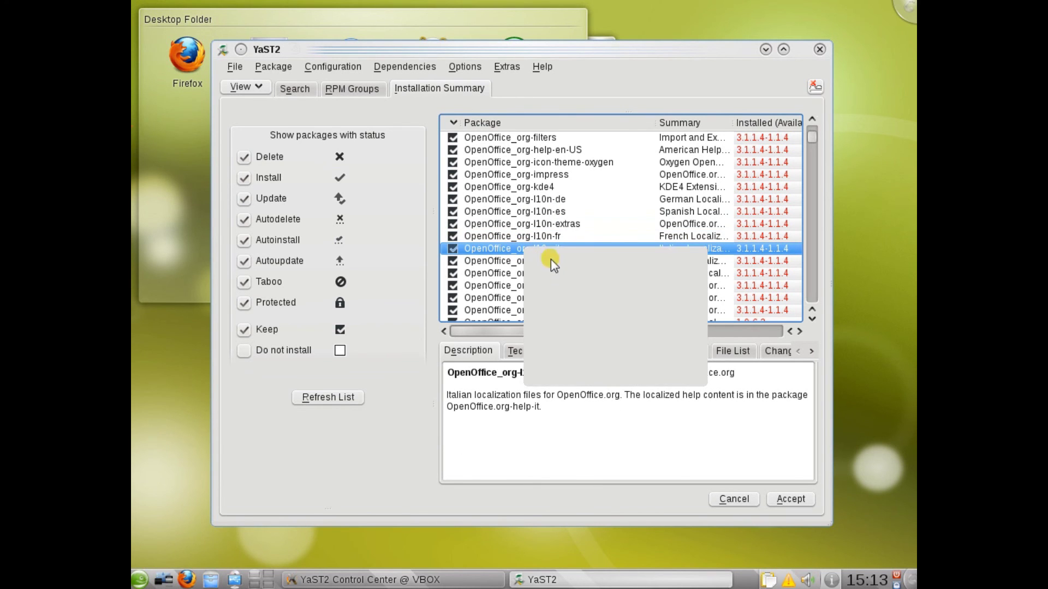
scroll(549, 252, "up", 15)
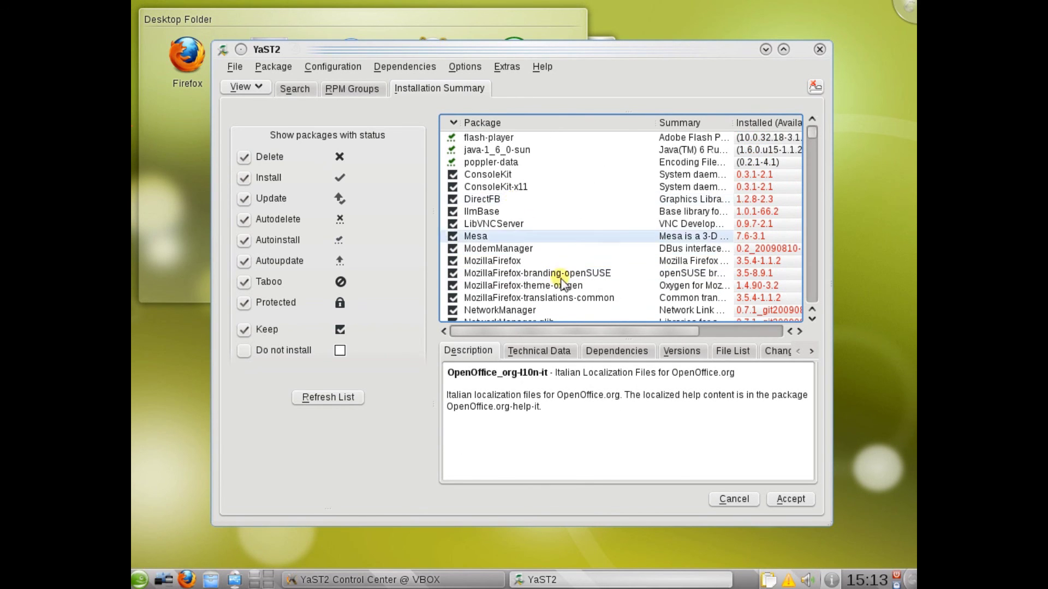
scroll(562, 281, "down", 6)
right_click(574, 274)
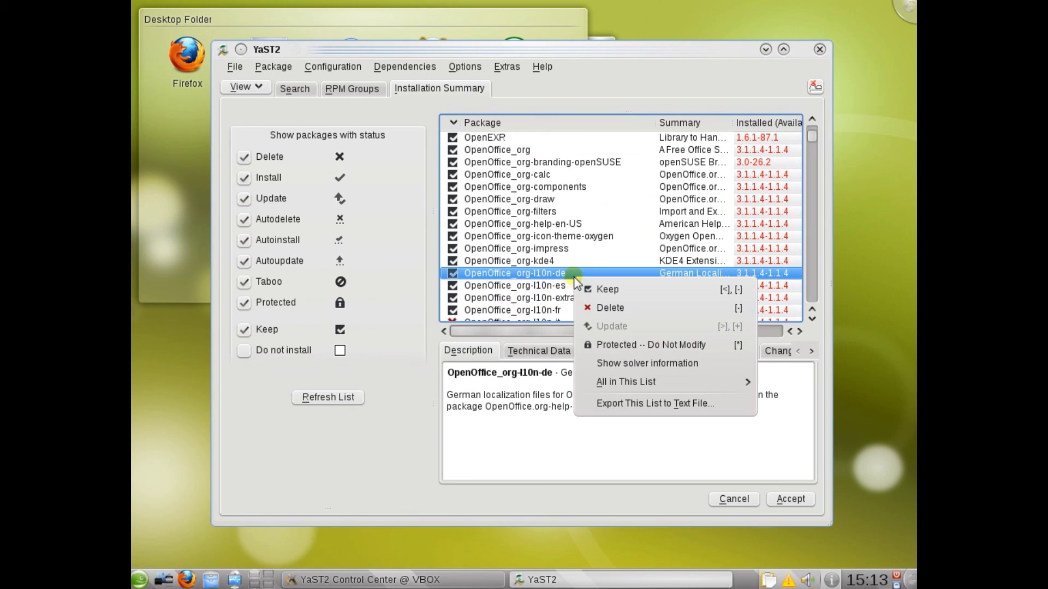
left_click(536, 289)
scroll(546, 295, "down", 5)
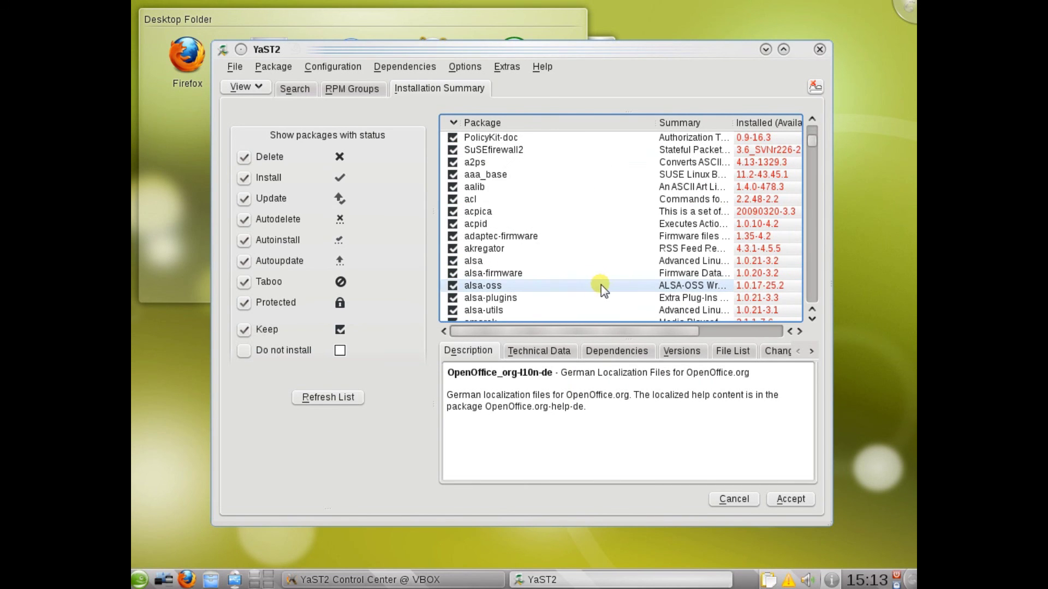
scroll(600, 285, "up", 3)
scroll(600, 285, "down", 3)
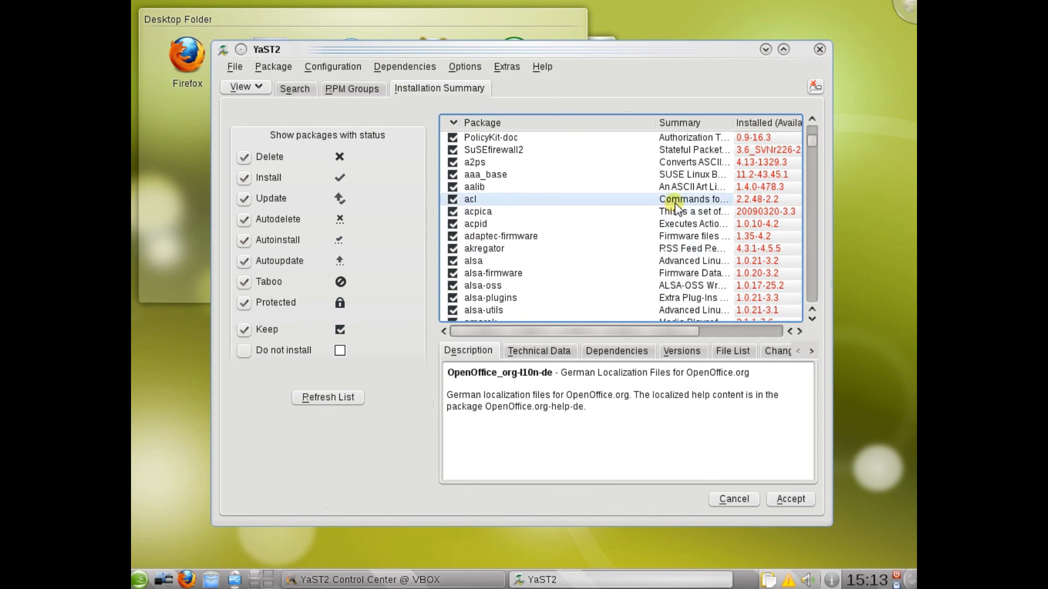
scroll(669, 202, "up", 10)
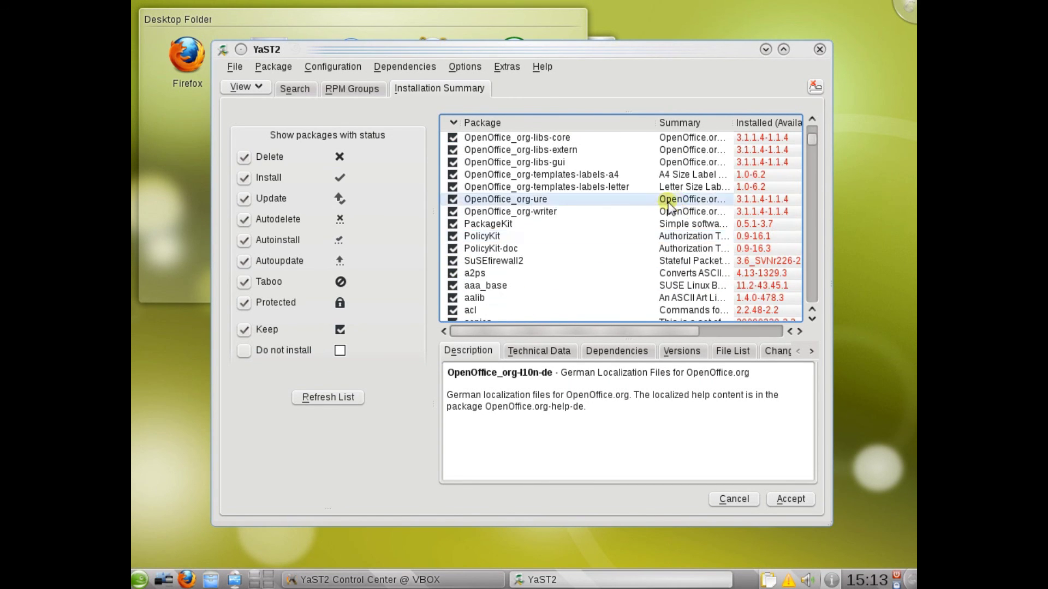
Switch between the Search and Installation Summary tabs to review the pending changes
left_click(303, 86)
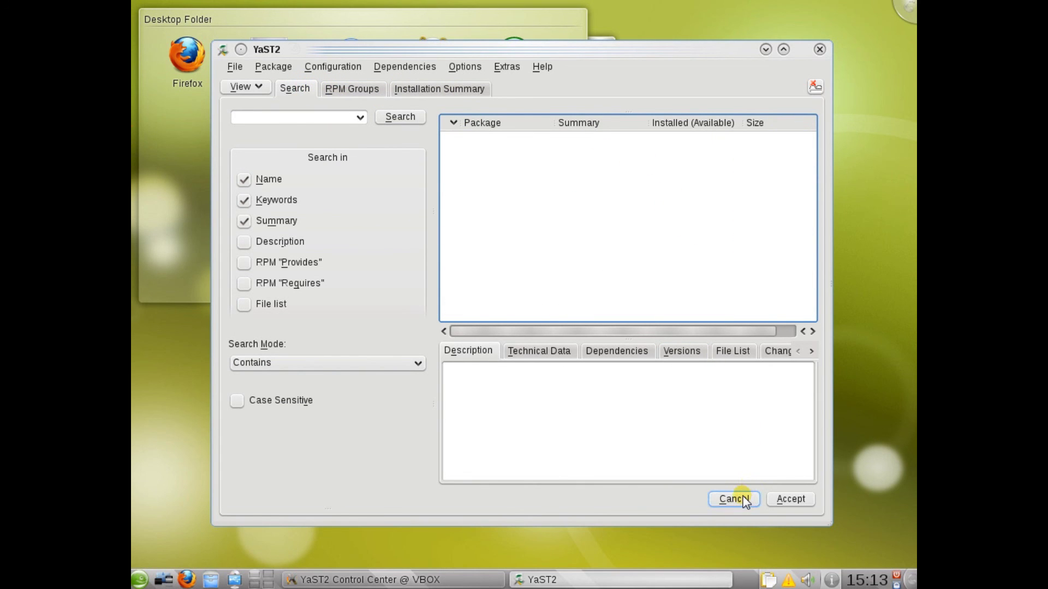
left_click(445, 91)
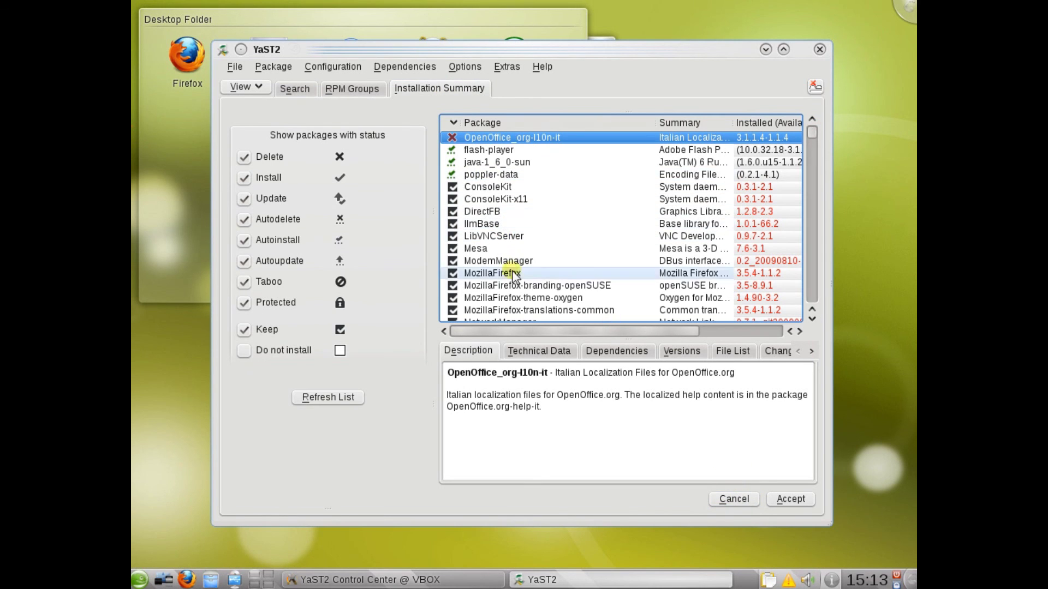
left_click(294, 89)
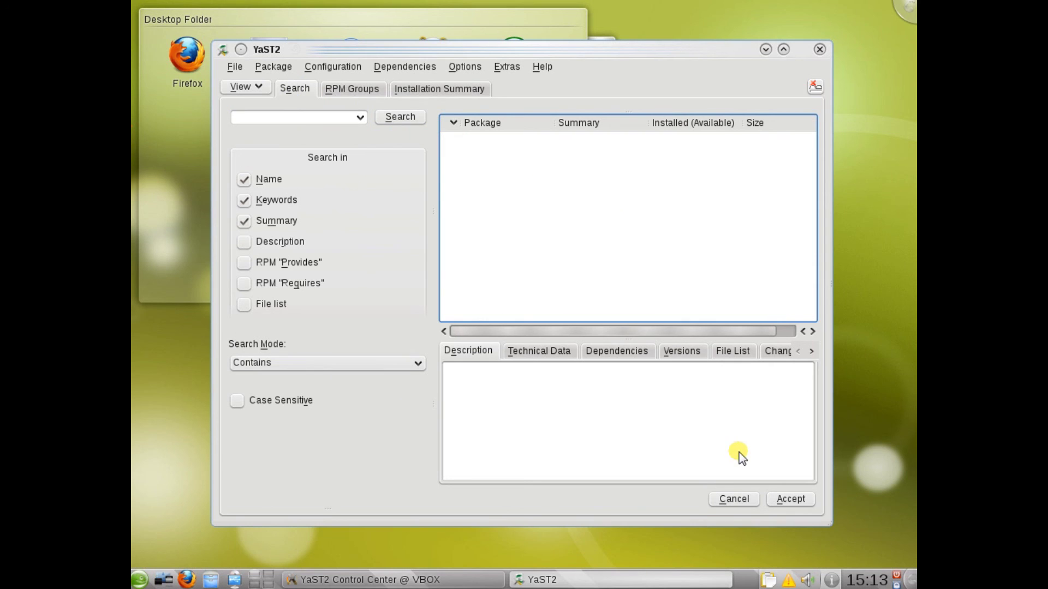
left_click(450, 88)
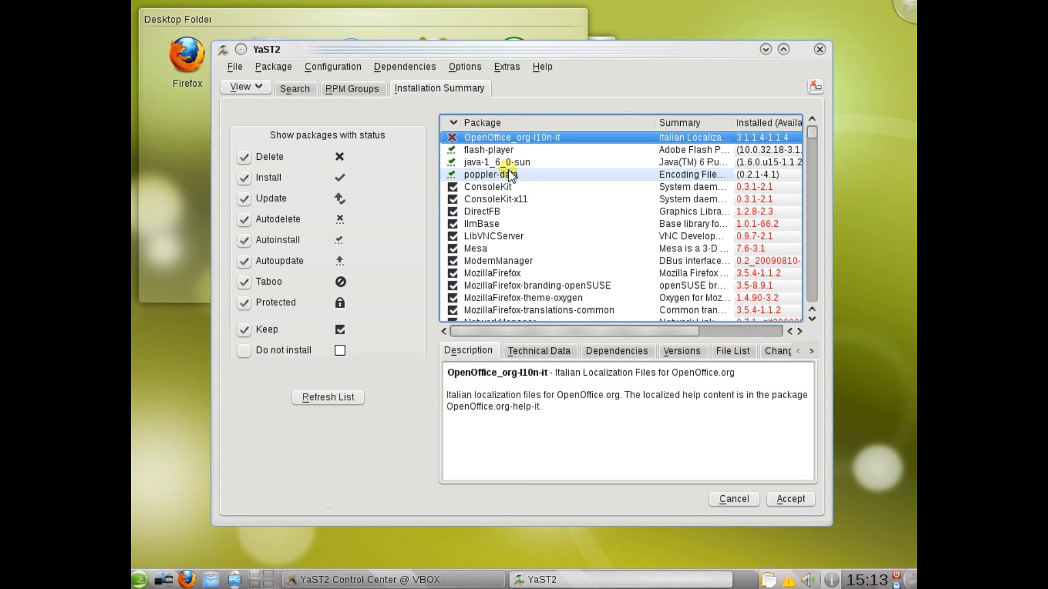
Close the Software Manager with File > Exit -- Discard Changes, abandoning all package changes
left_click(463, 66)
mouse_move(416, 67)
mouse_move(278, 67)
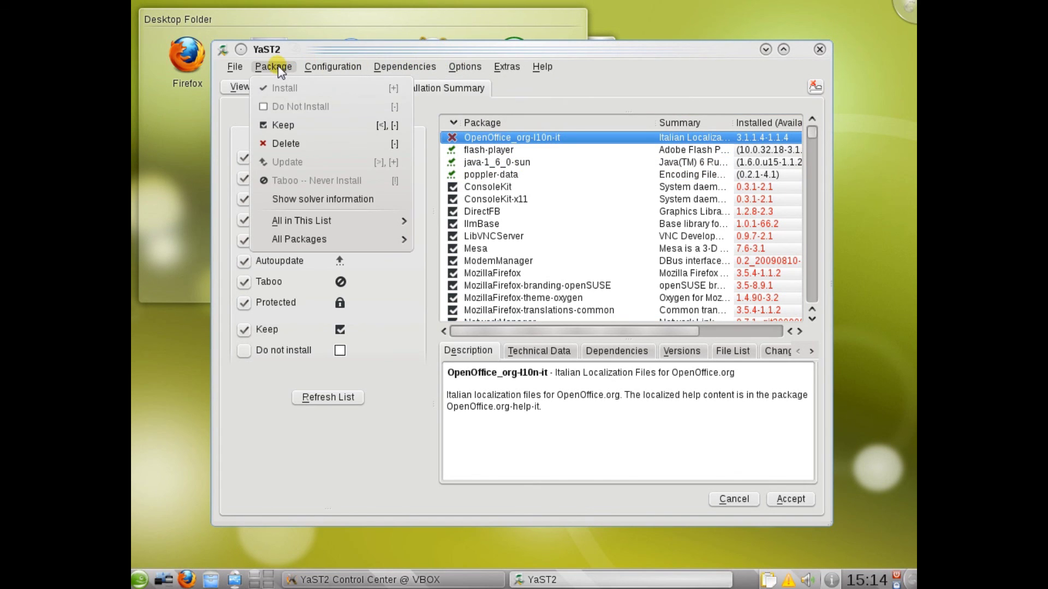
mouse_move(235, 66)
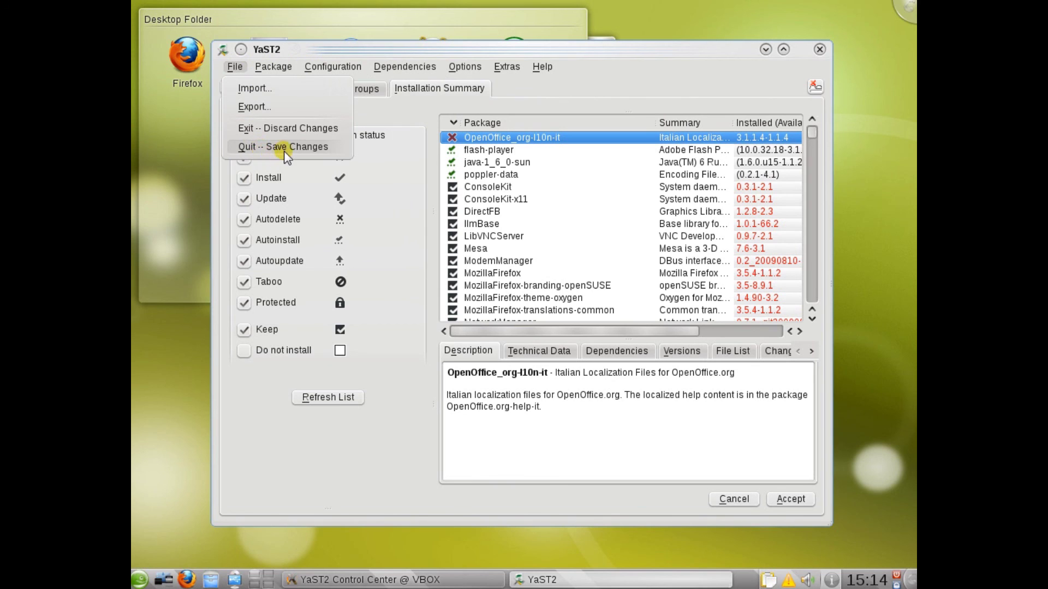
left_click(288, 130)
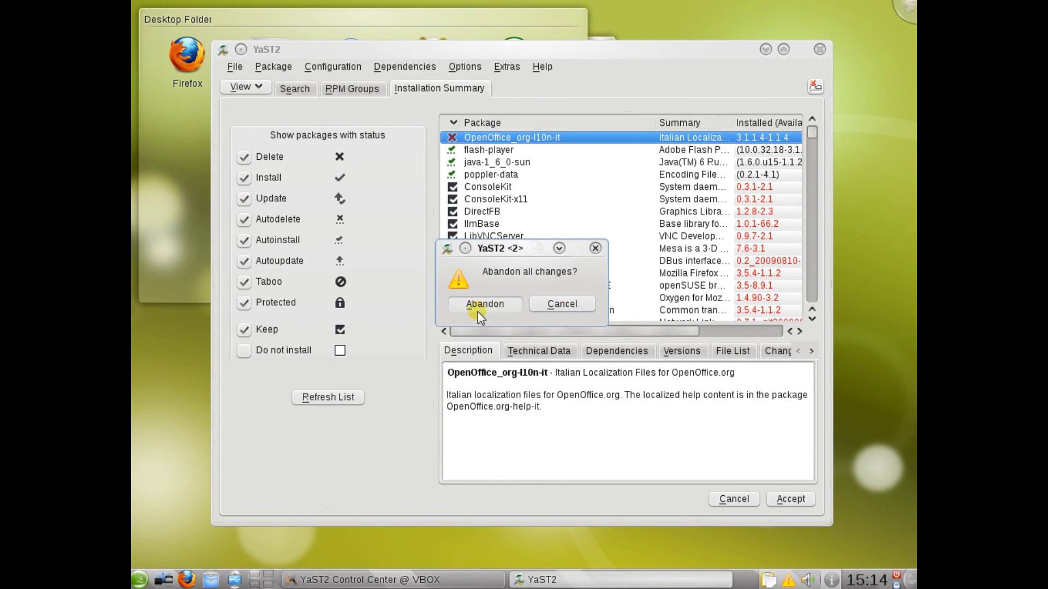
left_click(477, 309)
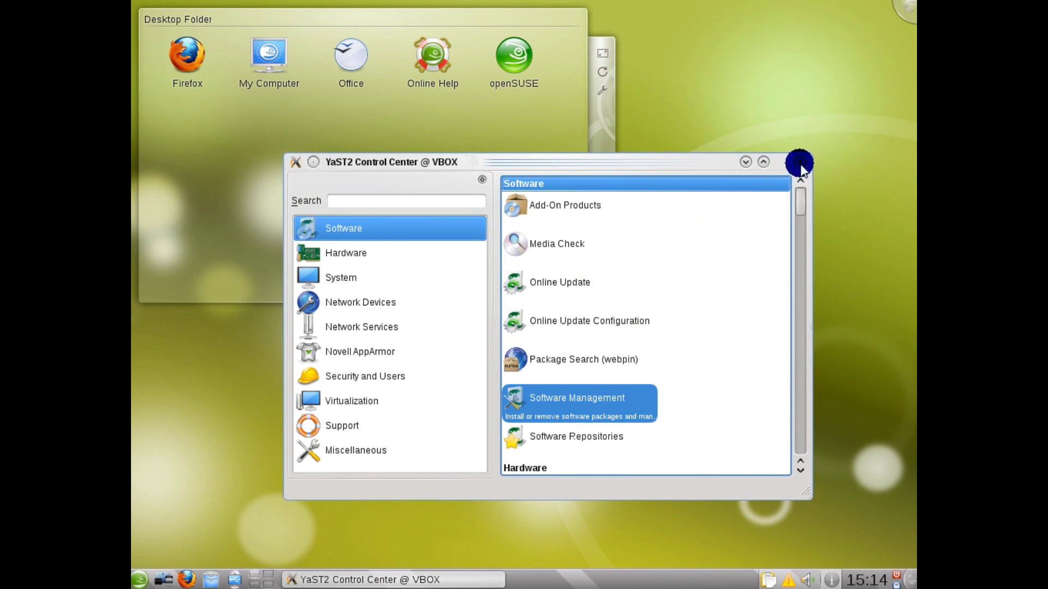